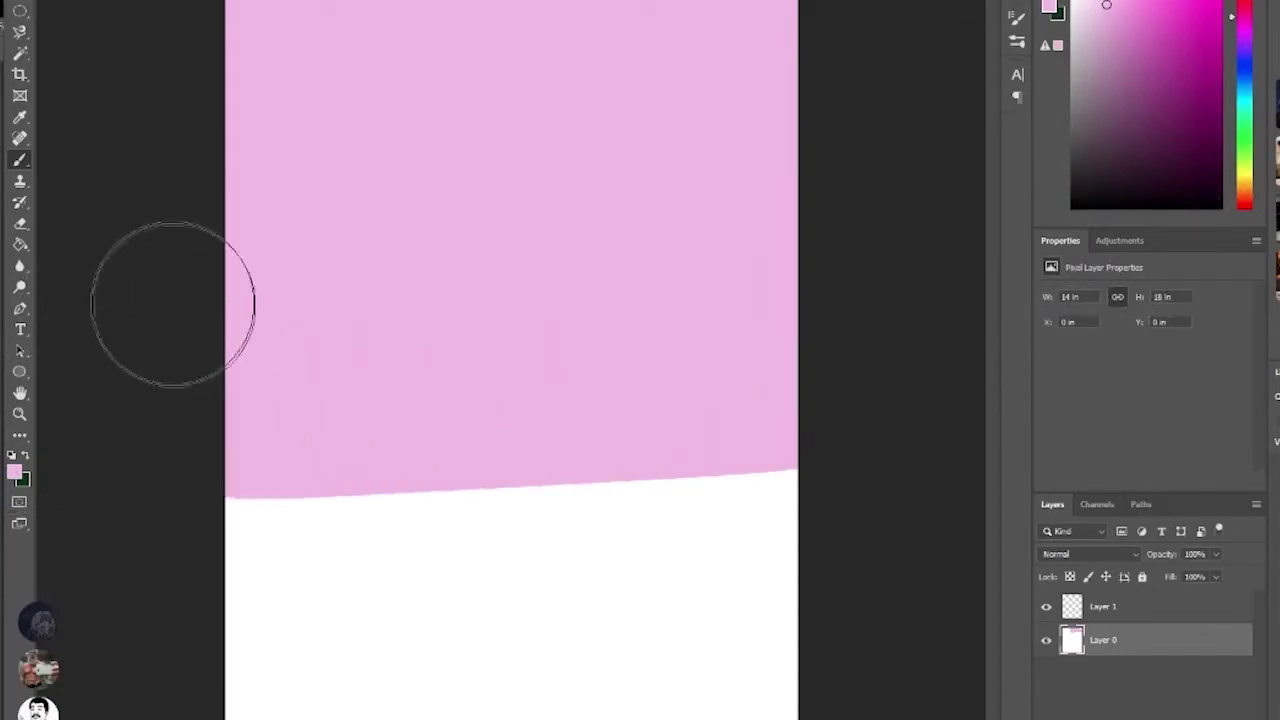
Brush pink over the last white patch at the bottom so the shirt canvas is fully pink.
{"action": "mouse_move", "coordinate": [580, 472]}
{"action": "left_mouse_down"}
{"action": "mouse_move", "coordinate": [943, 491]}
{"action": "mouse_move", "coordinate": [320, 655]}
{"action": "mouse_move", "coordinate": [545, 680]}
{"action": "mouse_move", "coordinate": [729, 634]}
{"action": "mouse_move", "coordinate": [349, 634]}
{"action": "mouse_move", "coordinate": [205, 680]}
{"action": "mouse_move", "coordinate": [243, 657]}
{"action": "left_mouse_up"}
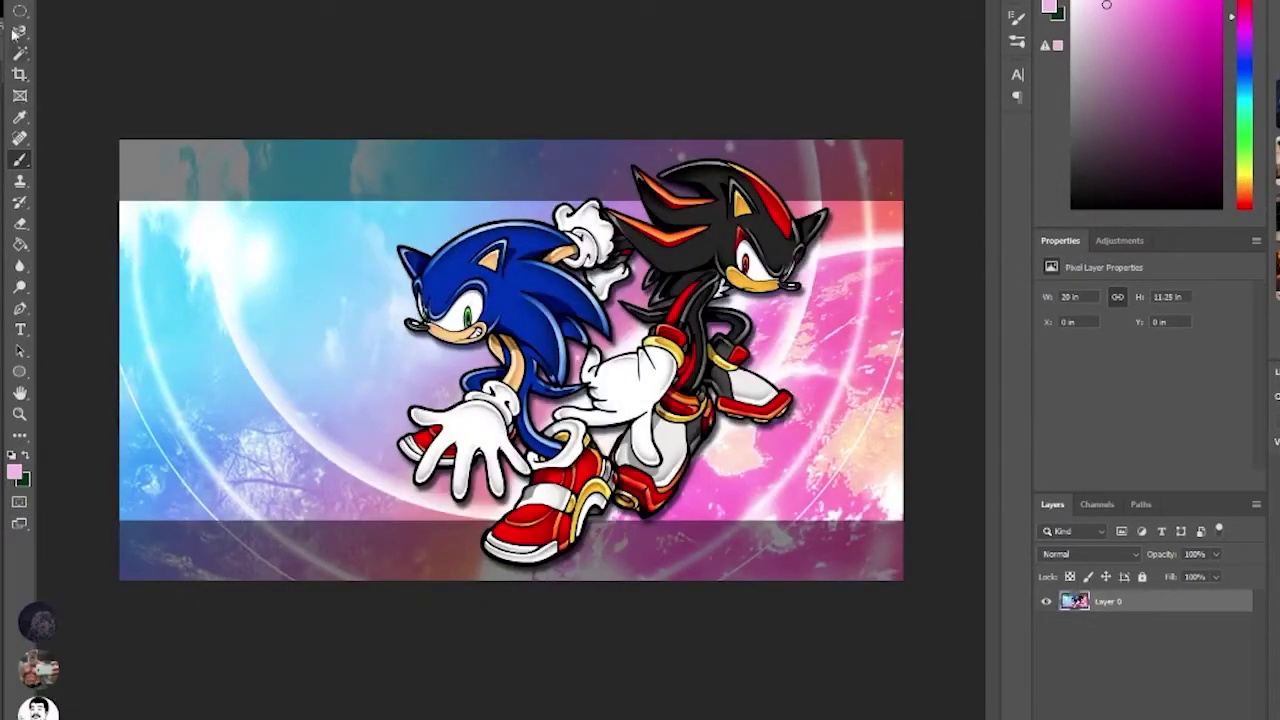
{"action": "left_click", "coordinate": [17, 32]}
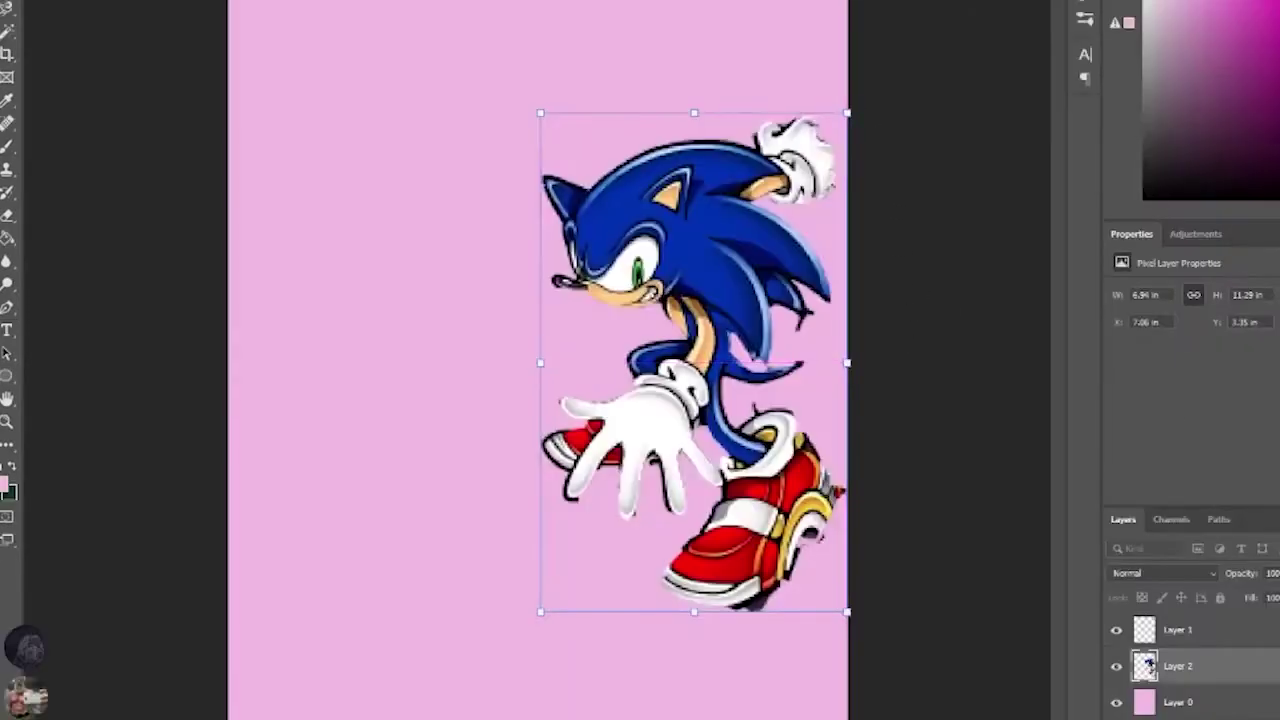
Commit a type layer on the blank 4200×5100 px document and open its text colour setting.
{"action": "key", "text": "Return"}
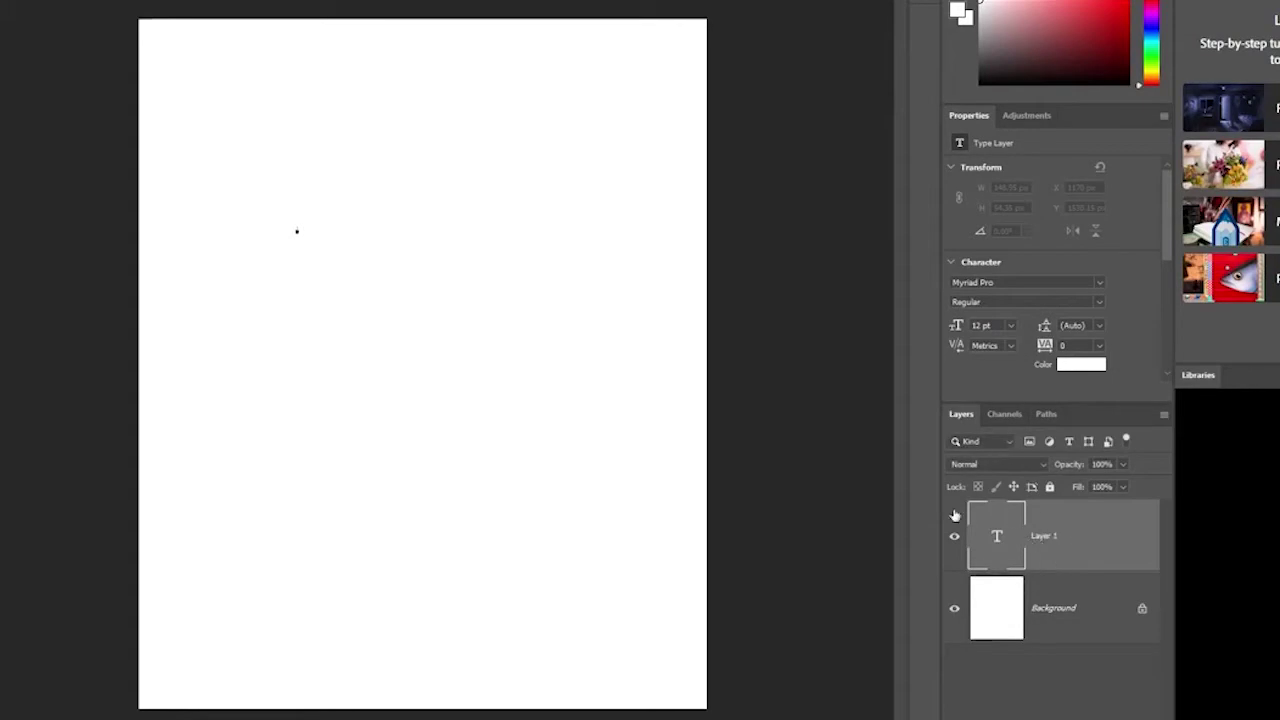
{"action": "left_click", "coordinate": [1034, 362]}
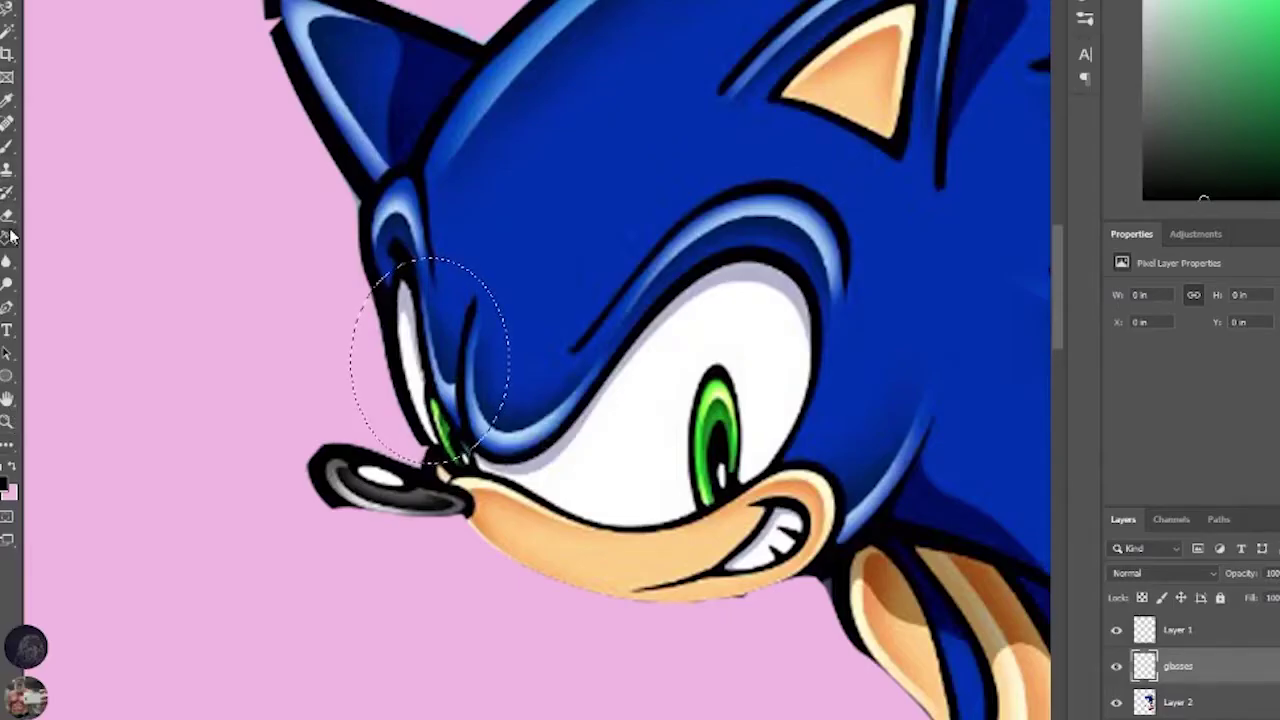
Fill the oval selection over Sonic's eye with black and warp it into a lens shape.
{"action": "right_click", "coordinate": [8, 236]}
{"action": "left_click", "coordinate": [80, 252]}
{"action": "left_click", "coordinate": [425, 340]}
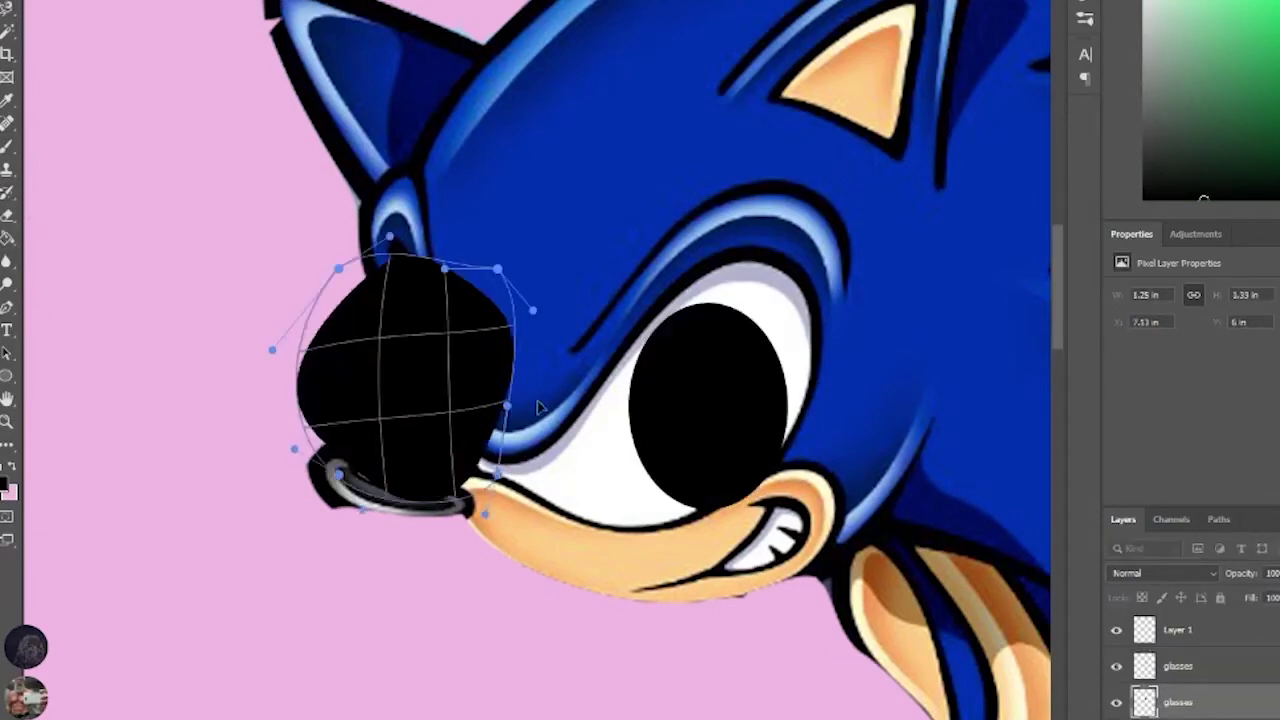
{"action": "left_click_drag", "start_coordinate": [537, 405], "coordinate": [542, 460]}
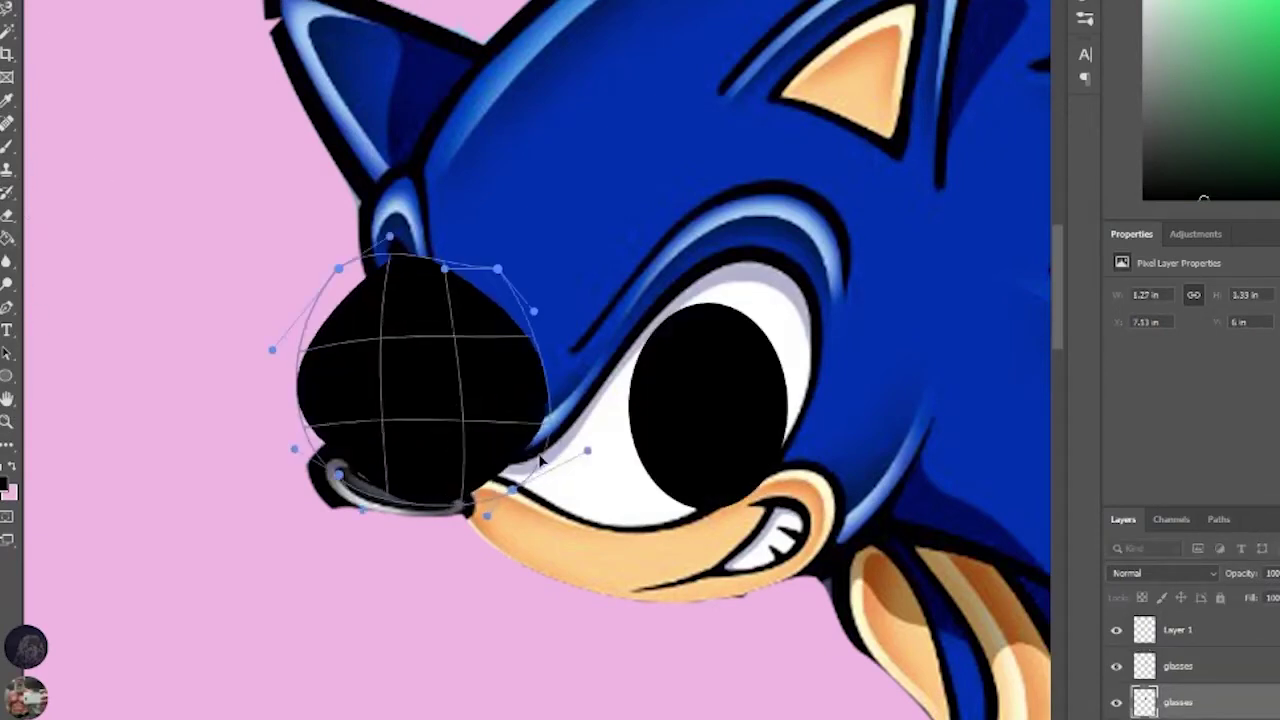
{"action": "left_click_drag", "start_coordinate": [302, 331], "coordinate": [352, 329]}
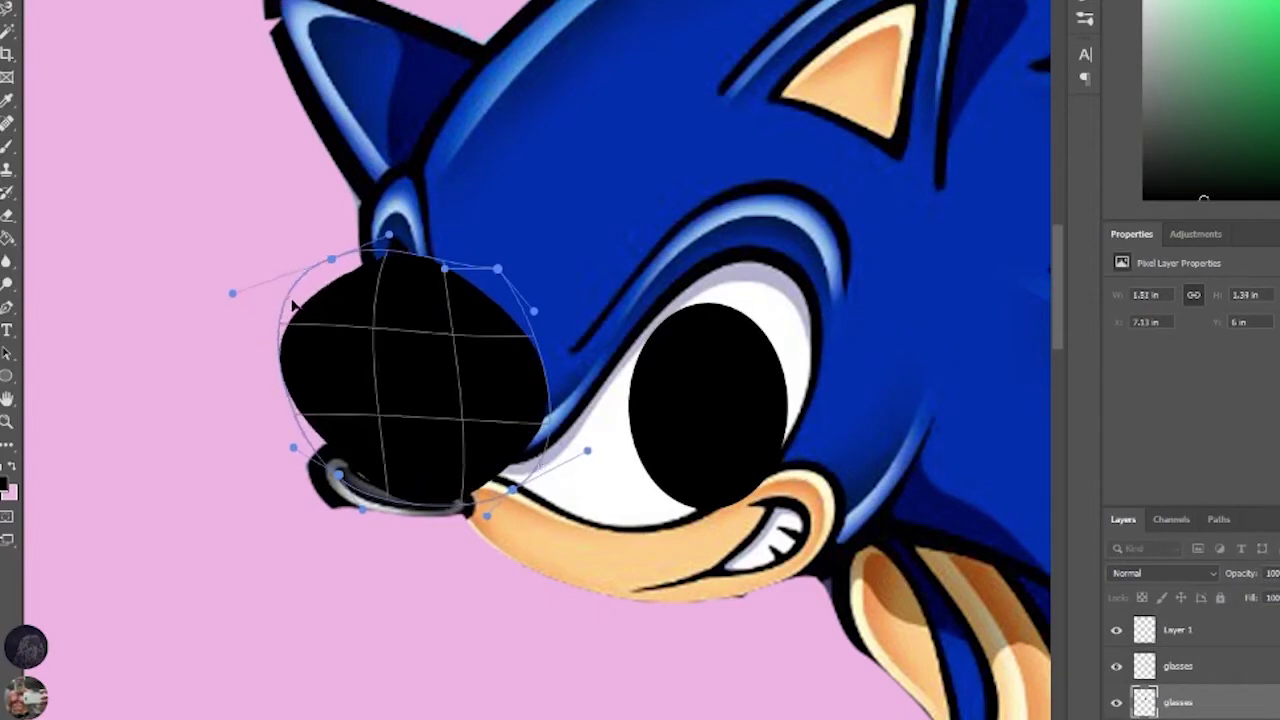
{"action": "key", "text": "Return"}
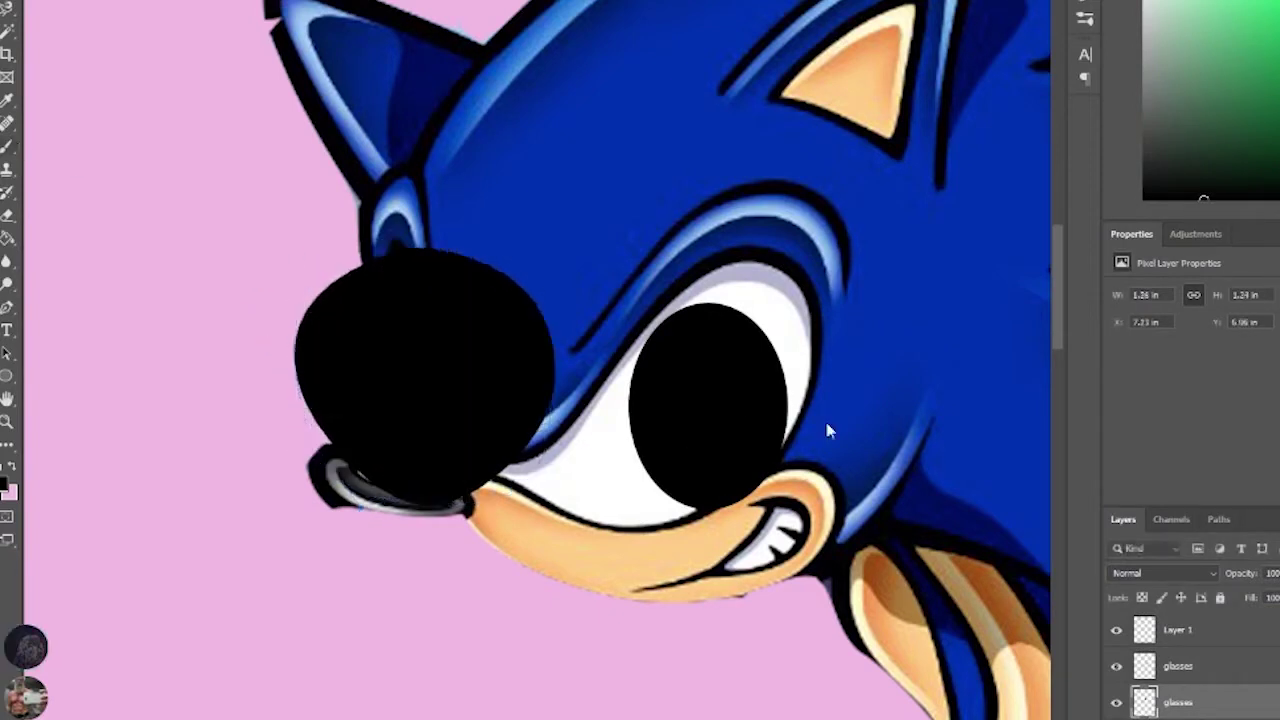
Place a copy of the black lens over Sonic's other eye.
{"action": "left_click", "coordinate": [1119, 668]}
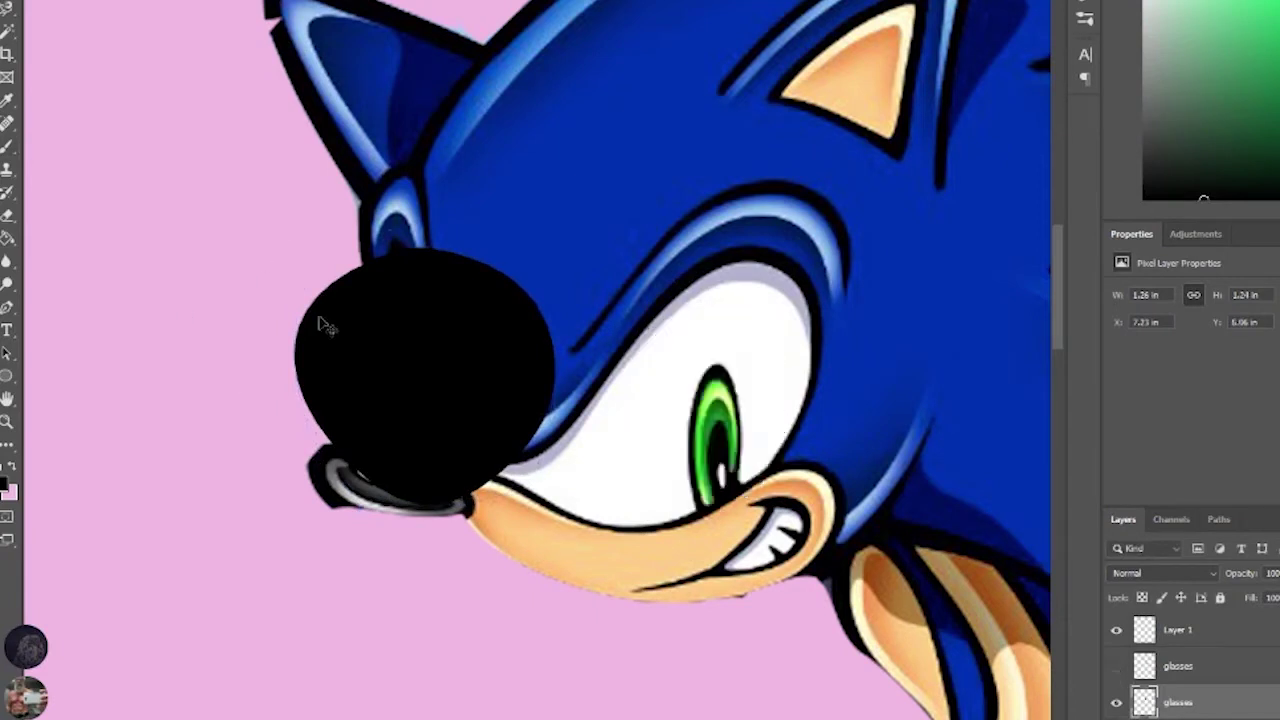
{"action": "left_click_drag", "start_coordinate": [400, 302], "coordinate": [762, 424]}
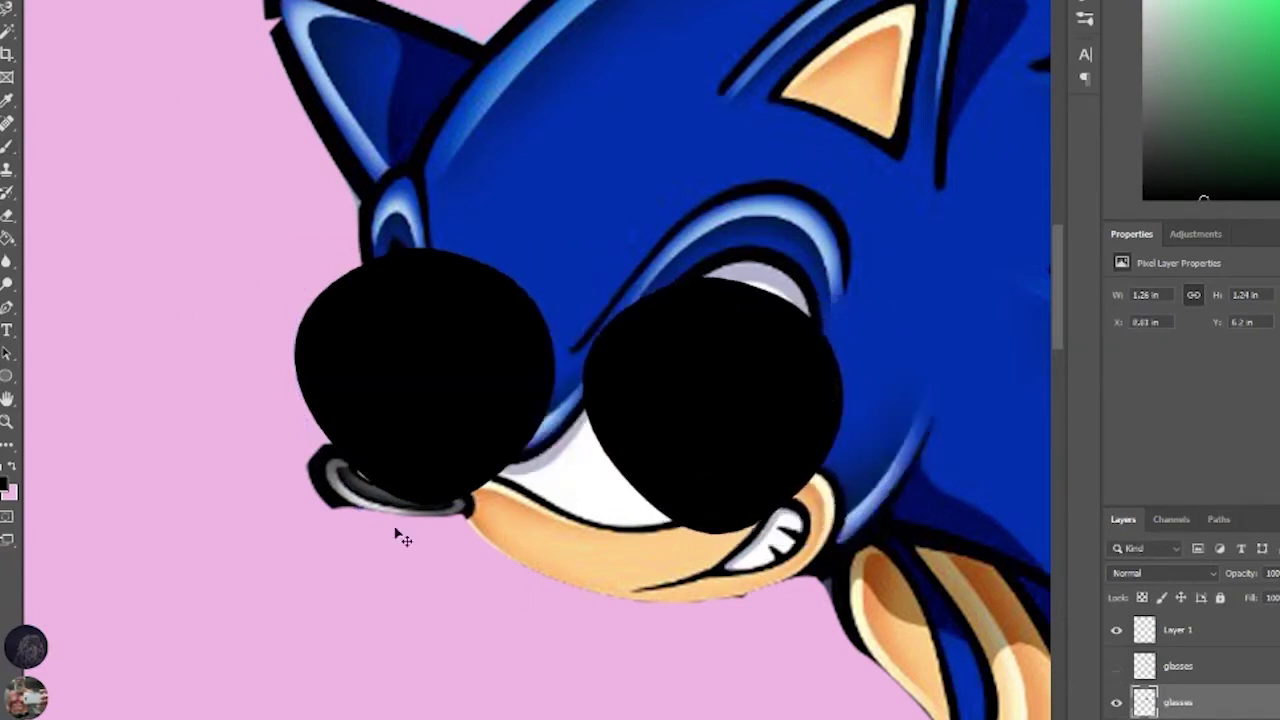
{"action": "right_click", "coordinate": [8, 5]}
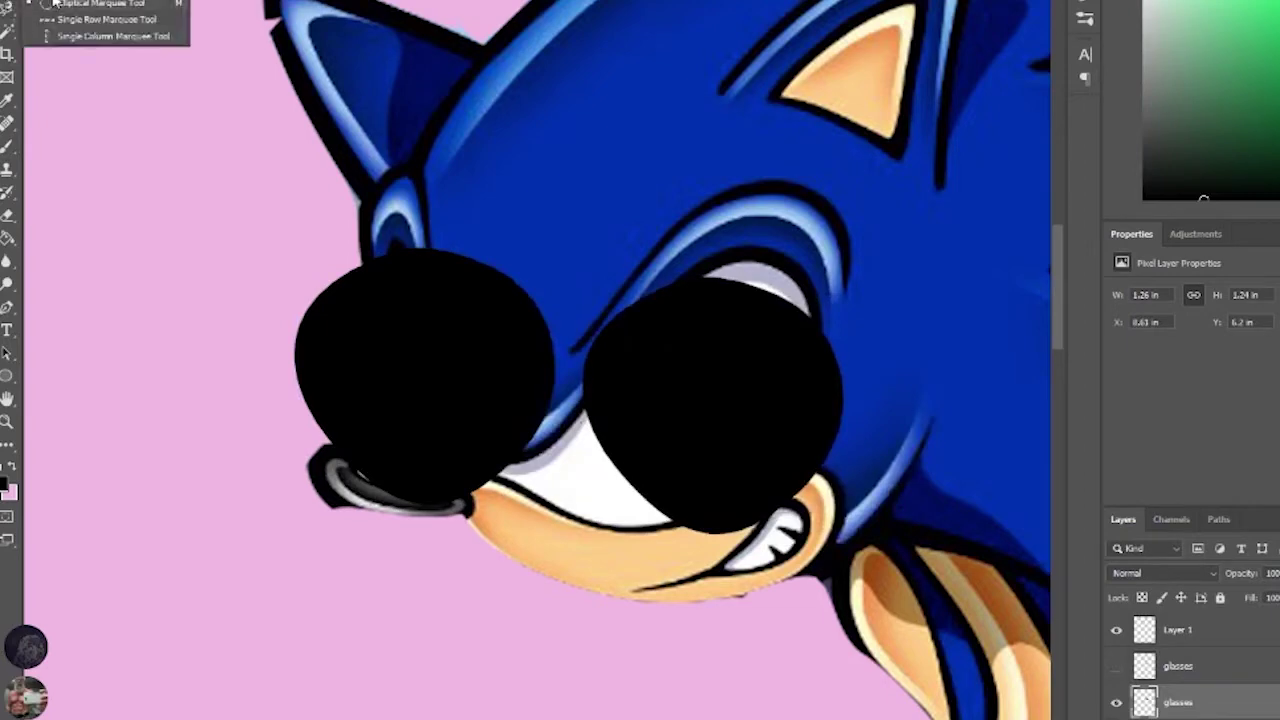
{"action": "left_click", "coordinate": [90, 6]}
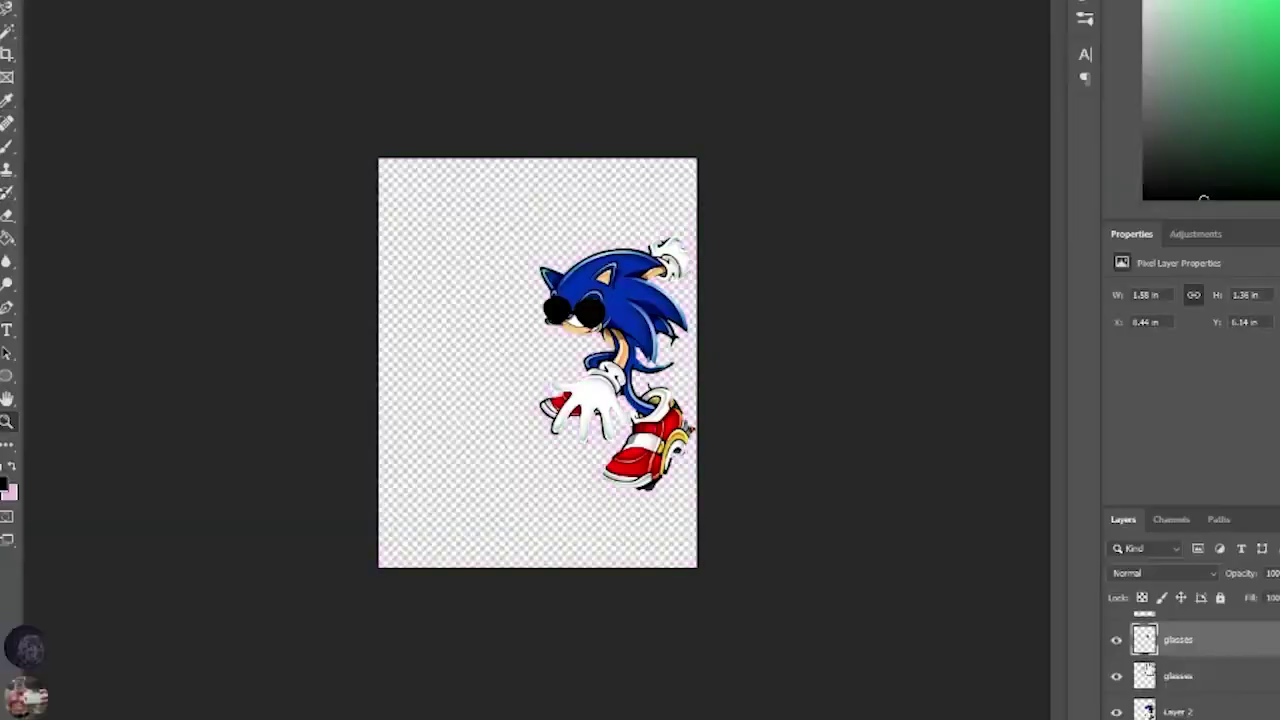
Merge the glasses layer down twice so both lenses sit on one layer.
{"action": "scroll", "coordinate": [1117, 655], "scroll_direction": "up", "scroll_amount": 1}
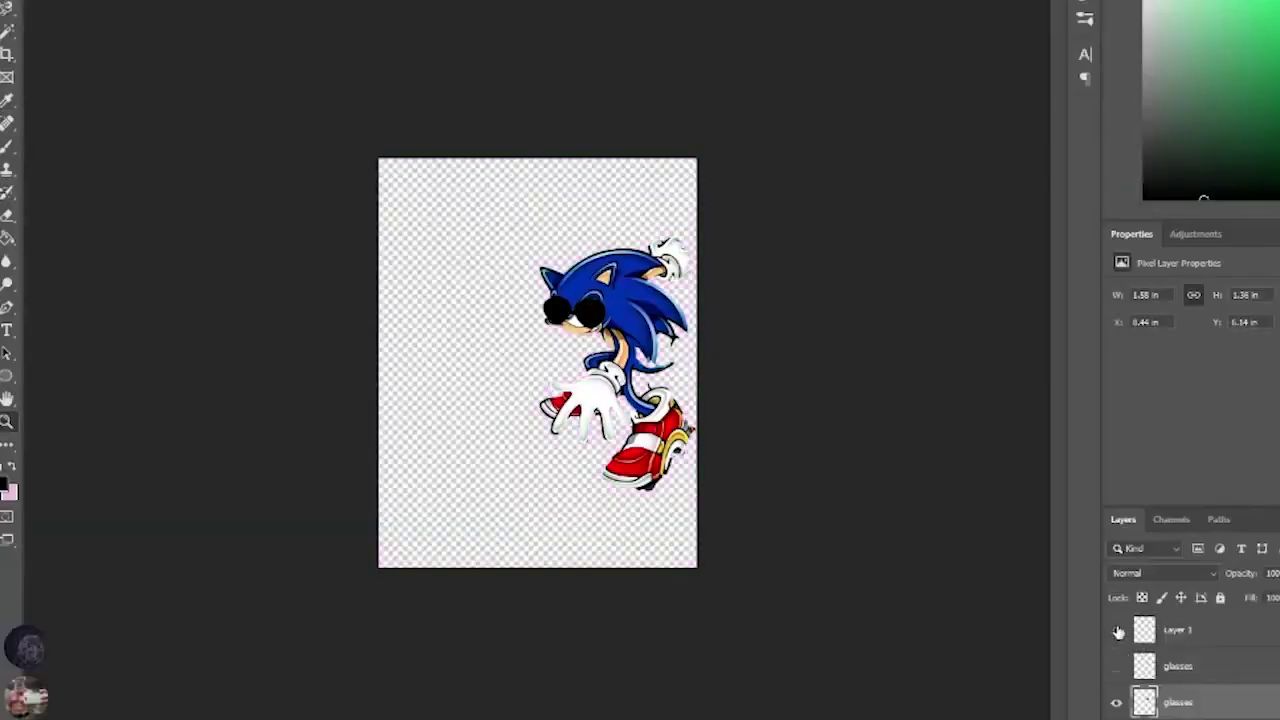
{"action": "scroll", "coordinate": [1207, 703], "scroll_direction": "down", "scroll_amount": 1}
{"action": "right_click", "coordinate": [1193, 660]}
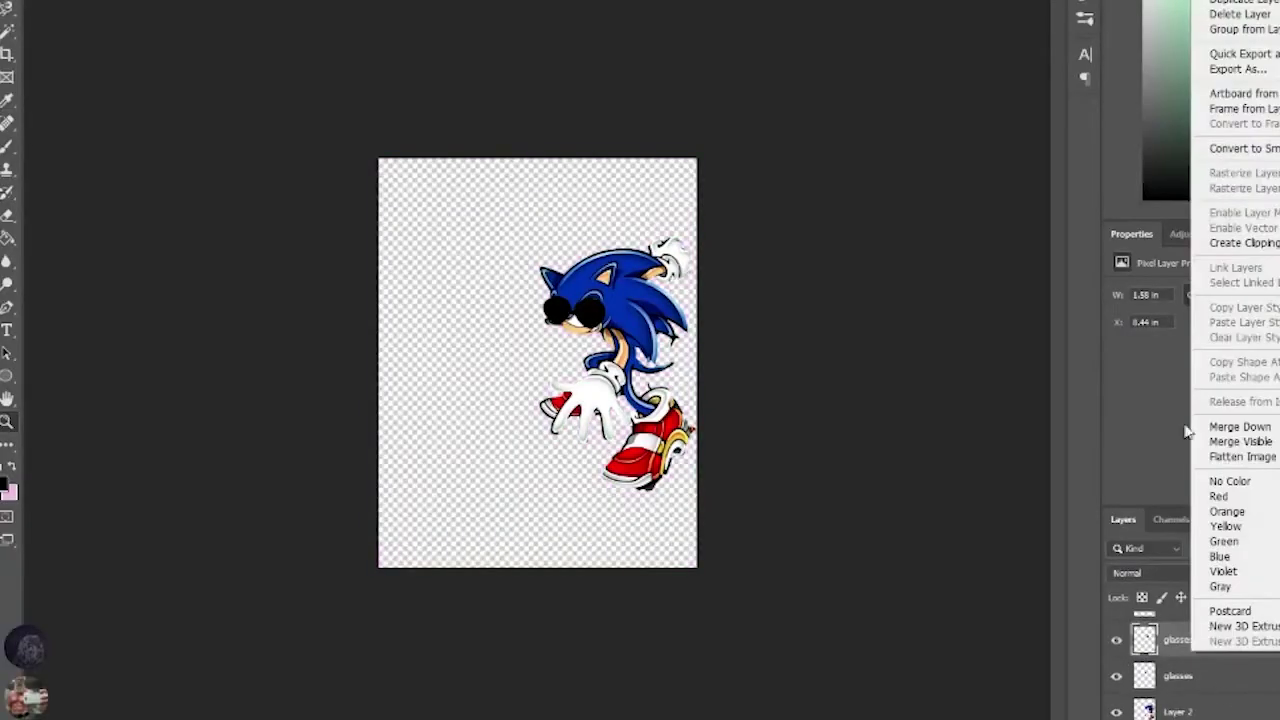
{"action": "left_click", "coordinate": [1238, 427]}
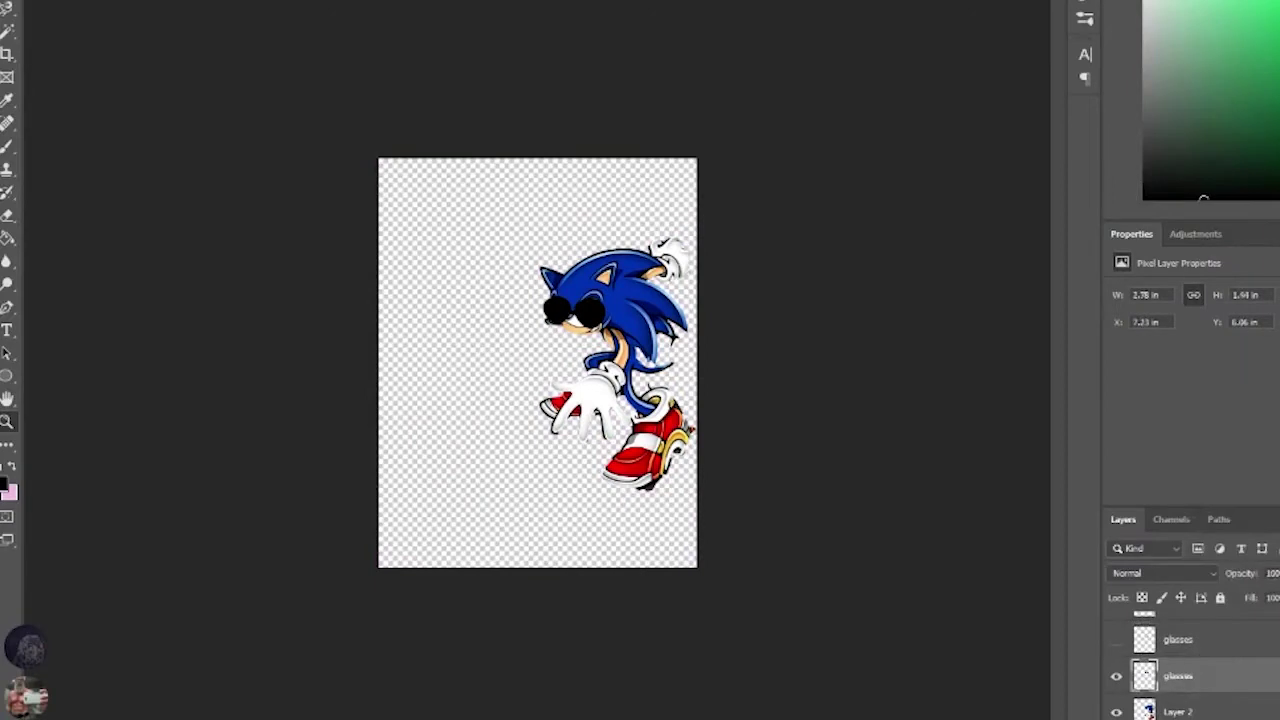
{"action": "right_click", "coordinate": [1185, 676]}
{"action": "left_click", "coordinate": [1220, 446]}
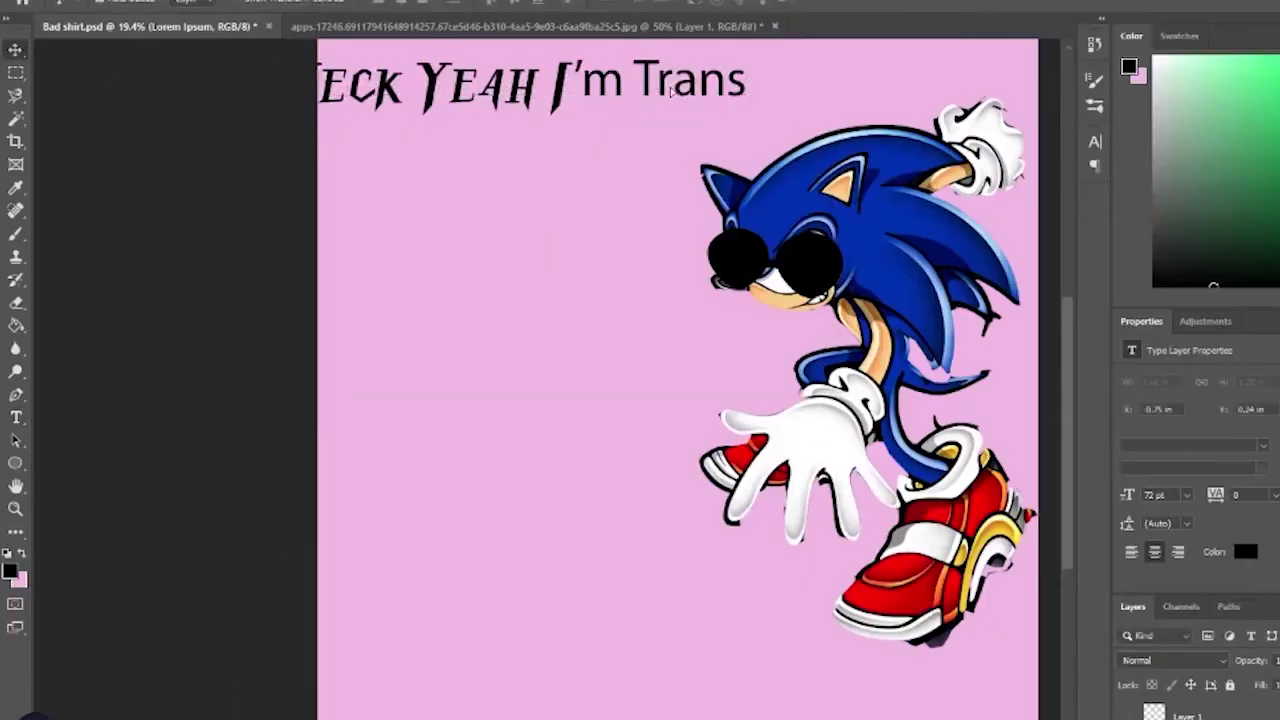
Centre the title horizontally and set it in the Bodacious font.
{"action": "left_click_drag", "start_coordinate": [670, 88], "coordinate": [837, 88]}
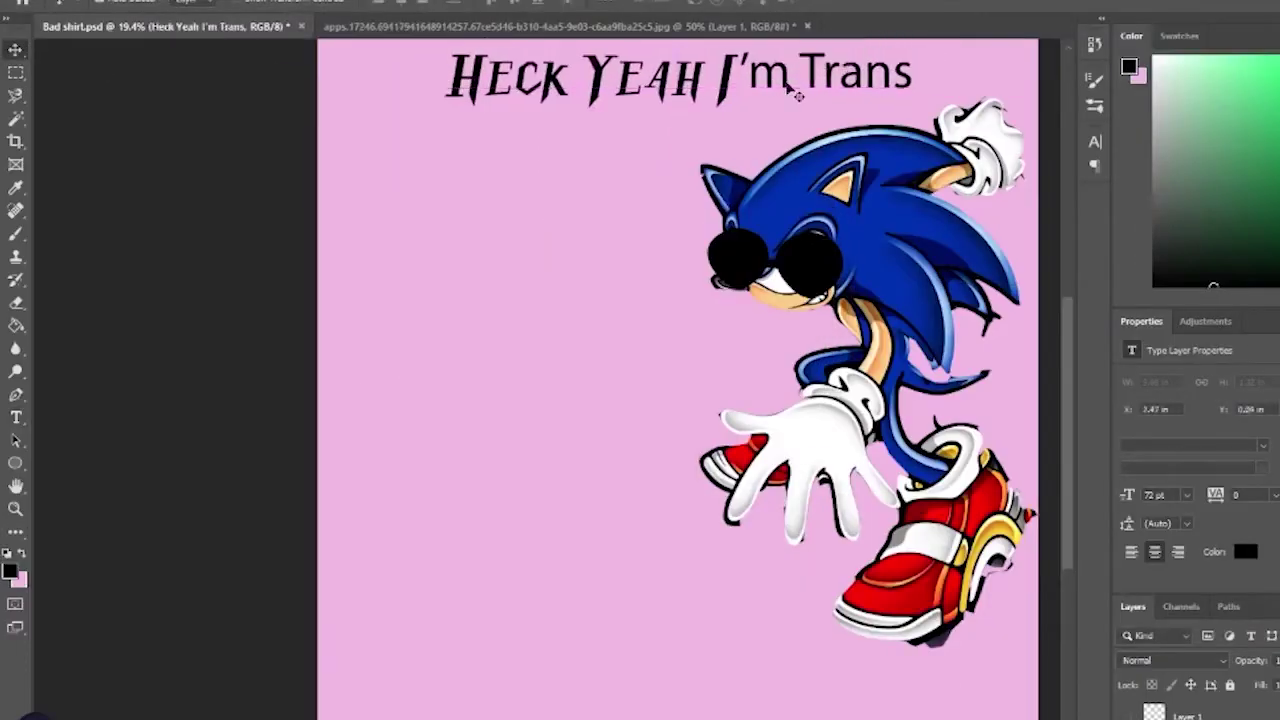
{"action": "triple_click", "coordinate": [614, 98]}
{"action": "left_click", "coordinate": [249, 2]}
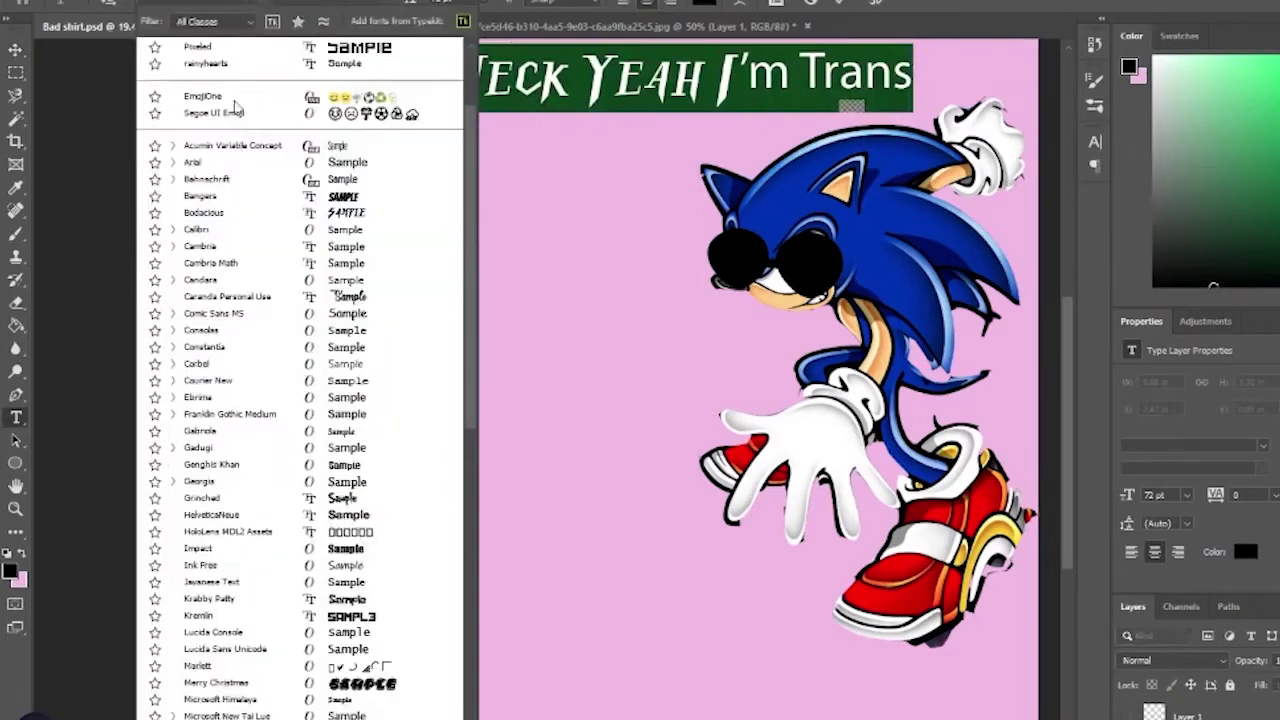
{"action": "left_click", "coordinate": [239, 222]}
{"action": "left_click", "coordinate": [16, 232]}
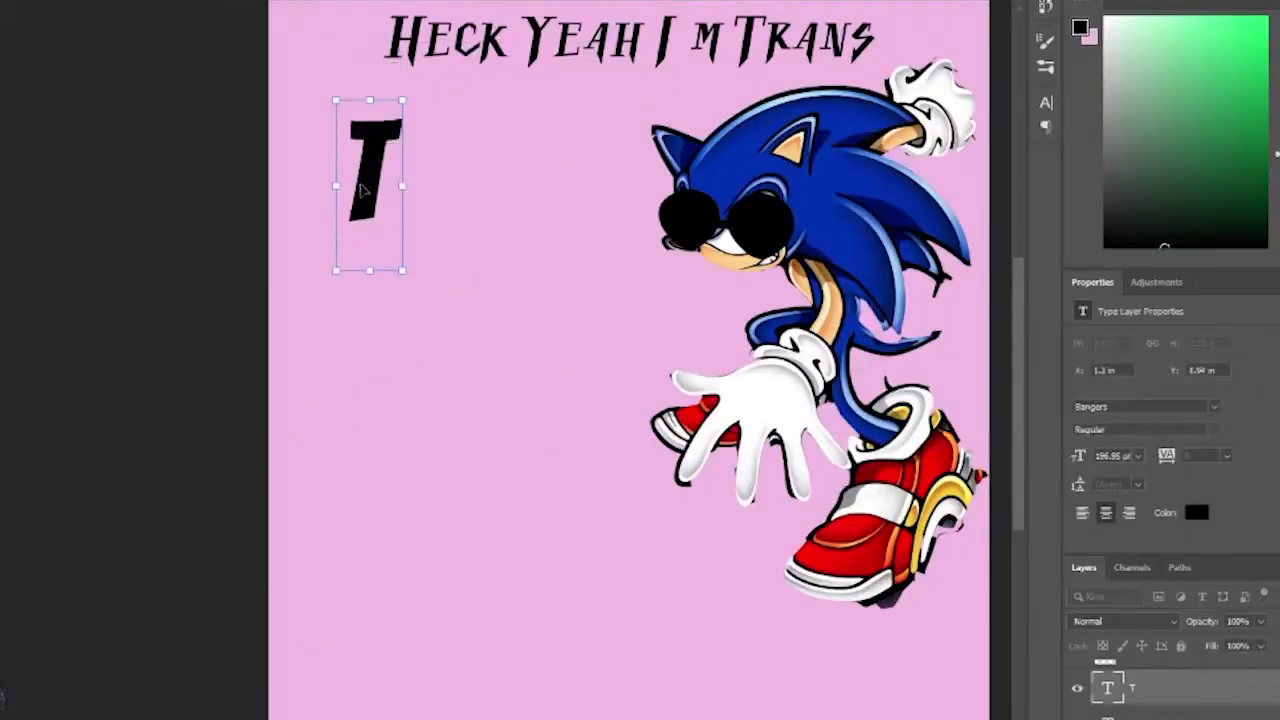
Confirm the big red T and move the 'nd' word beside the letter N.
{"action": "key", "text": "ctrl+Return"}
{"action": "double_click", "coordinate": [369, 188]}
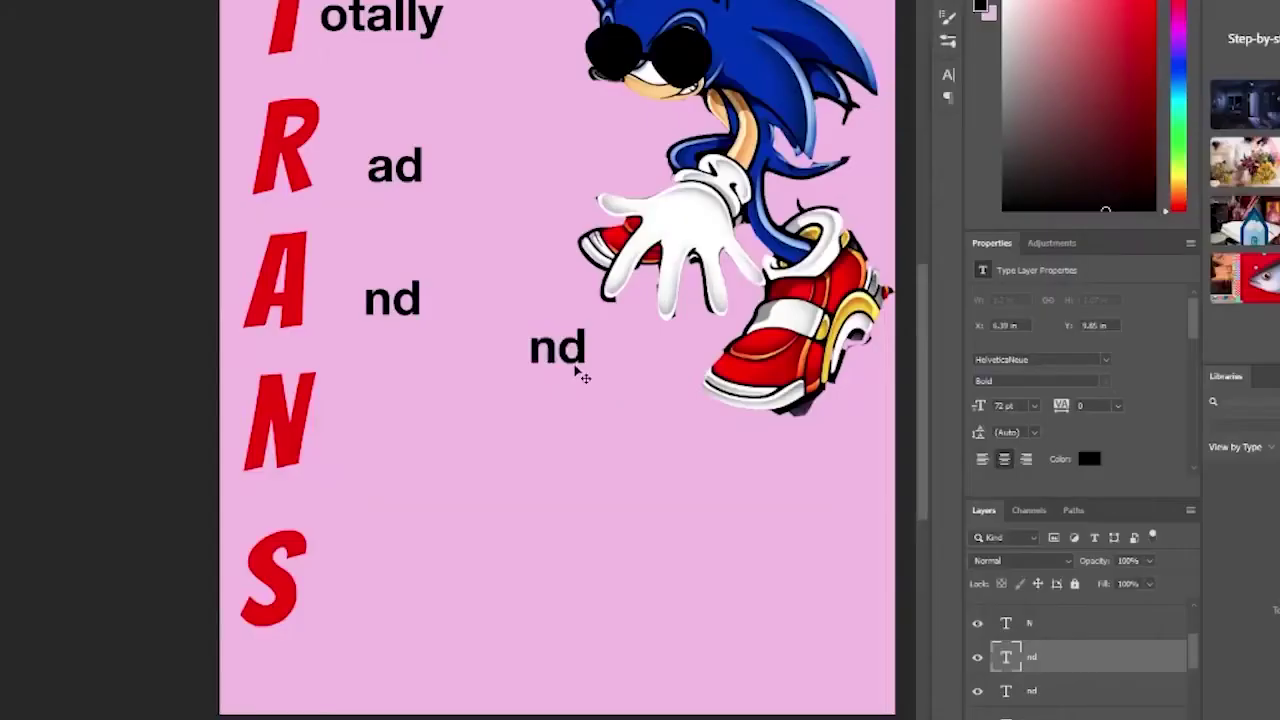
{"action": "left_click_drag", "start_coordinate": [583, 371], "coordinate": [394, 447]}
{"action": "double_click", "coordinate": [391, 440]}
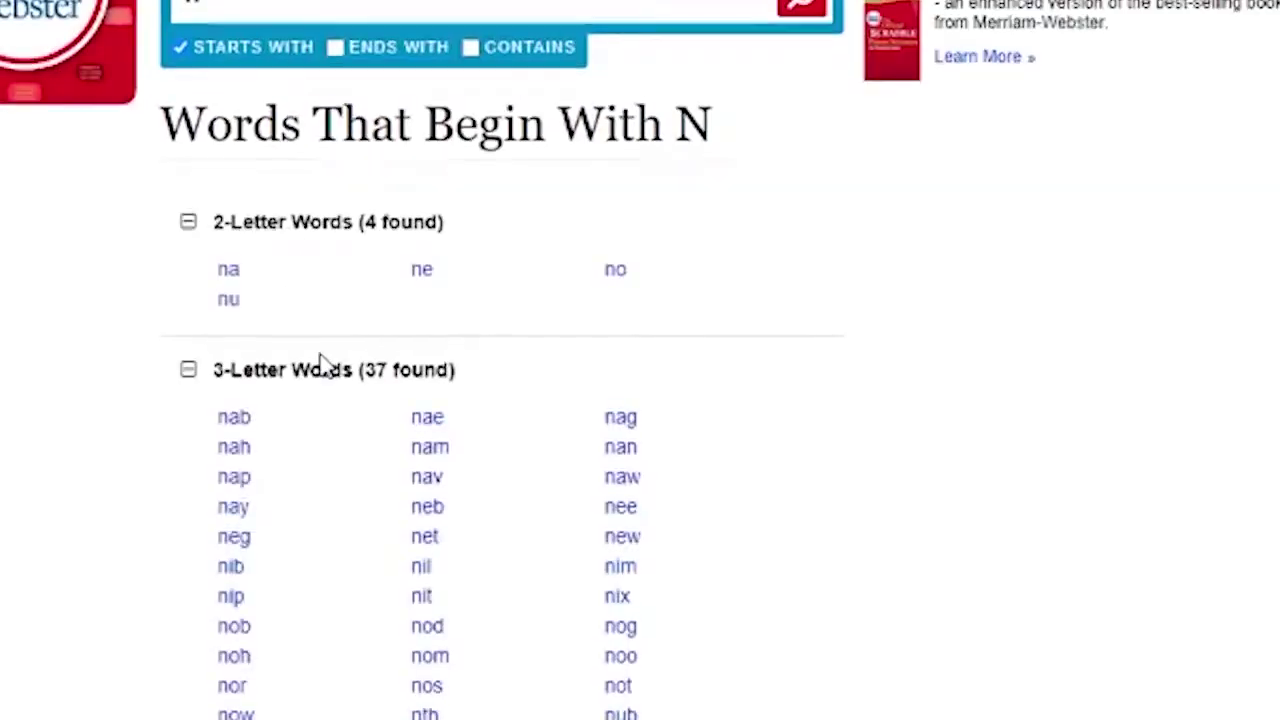
Browse the 4- and 5-letter N word lists for a word to follow the N.
{"action": "scroll", "coordinate": [30, 325], "scroll_direction": "down", "scroll_amount": 2}
{"action": "scroll", "coordinate": [30, 325], "scroll_direction": "down", "scroll_amount": 5}
{"action": "scroll", "coordinate": [30, 325], "scroll_direction": "up", "scroll_amount": 6}
{"action": "scroll", "coordinate": [30, 325], "scroll_direction": "up", "scroll_amount": 3}
{"action": "scroll", "coordinate": [30, 325], "scroll_direction": "down", "scroll_amount": 5}
{"action": "left_click", "coordinate": [189, 280]}
{"action": "scroll", "coordinate": [205, 420], "scroll_direction": "down", "scroll_amount": 8}
{"action": "left_click", "coordinate": [188, 174]}
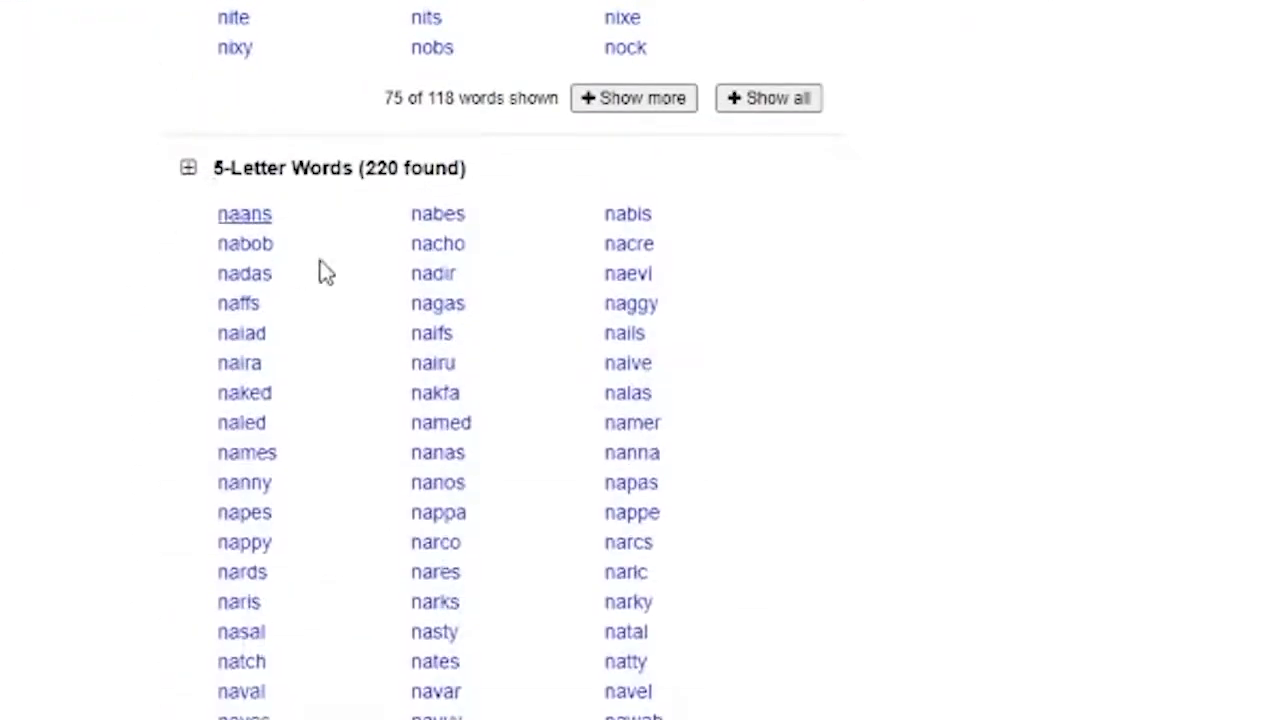
{"action": "scroll", "coordinate": [335, 290], "scroll_direction": "down", "scroll_amount": 7}
{"action": "scroll", "coordinate": [128, 317], "scroll_direction": "up", "scroll_amount": 3}
{"action": "scroll", "coordinate": [117, 371], "scroll_direction": "up", "scroll_amount": 1}
{"action": "scroll", "coordinate": [600, 634], "scroll_direction": "down", "scroll_amount": 1}
Line up the 'aturally' word with the red N.
{"action": "left_click_drag", "start_coordinate": [455, 459], "coordinate": [458, 460]}
{"action": "scroll", "coordinate": [331, 486], "scroll_direction": "up", "scroll_amount": 2}
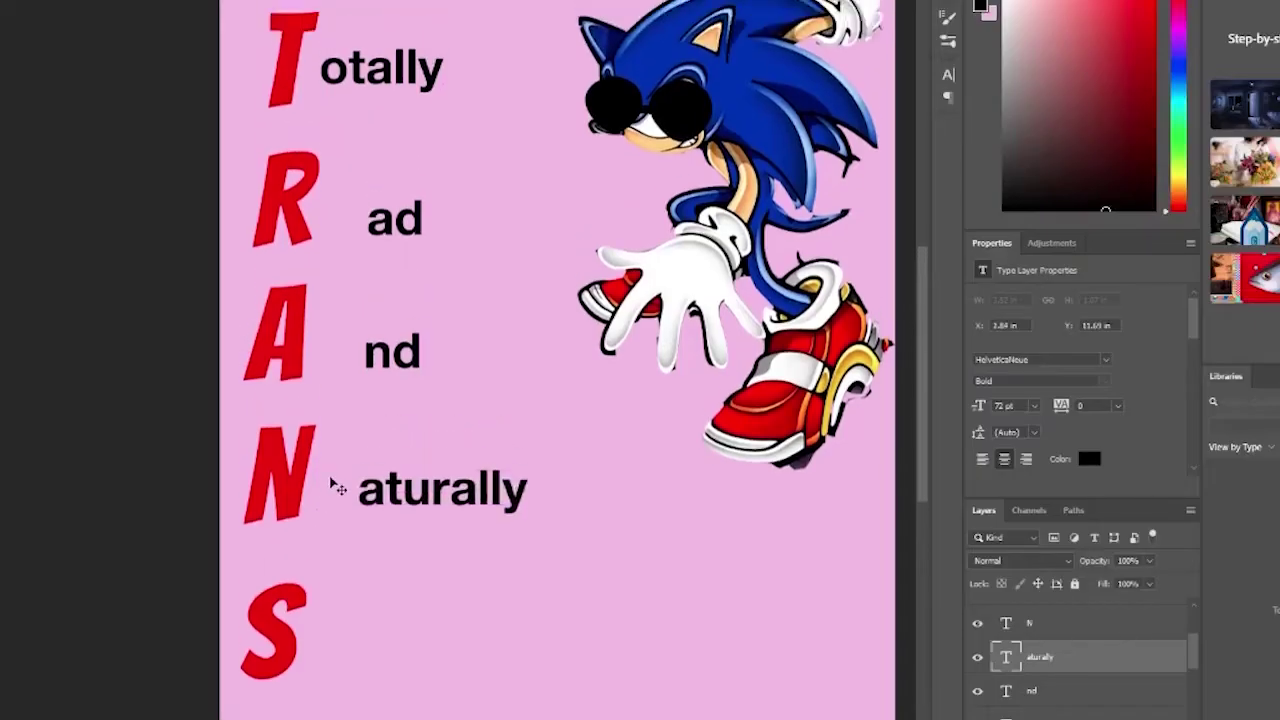
{"action": "scroll", "coordinate": [335, 487], "scroll_direction": "up", "scroll_amount": 2}
{"action": "scroll", "coordinate": [420, 503], "scroll_direction": "down", "scroll_amount": 2}
{"action": "scroll", "coordinate": [403, 503], "scroll_direction": "up", "scroll_amount": 2}
{"action": "scroll", "coordinate": [409, 503], "scroll_direction": "up", "scroll_amount": 3}
{"action": "scroll", "coordinate": [432, 548], "scroll_direction": "down", "scroll_amount": 2}
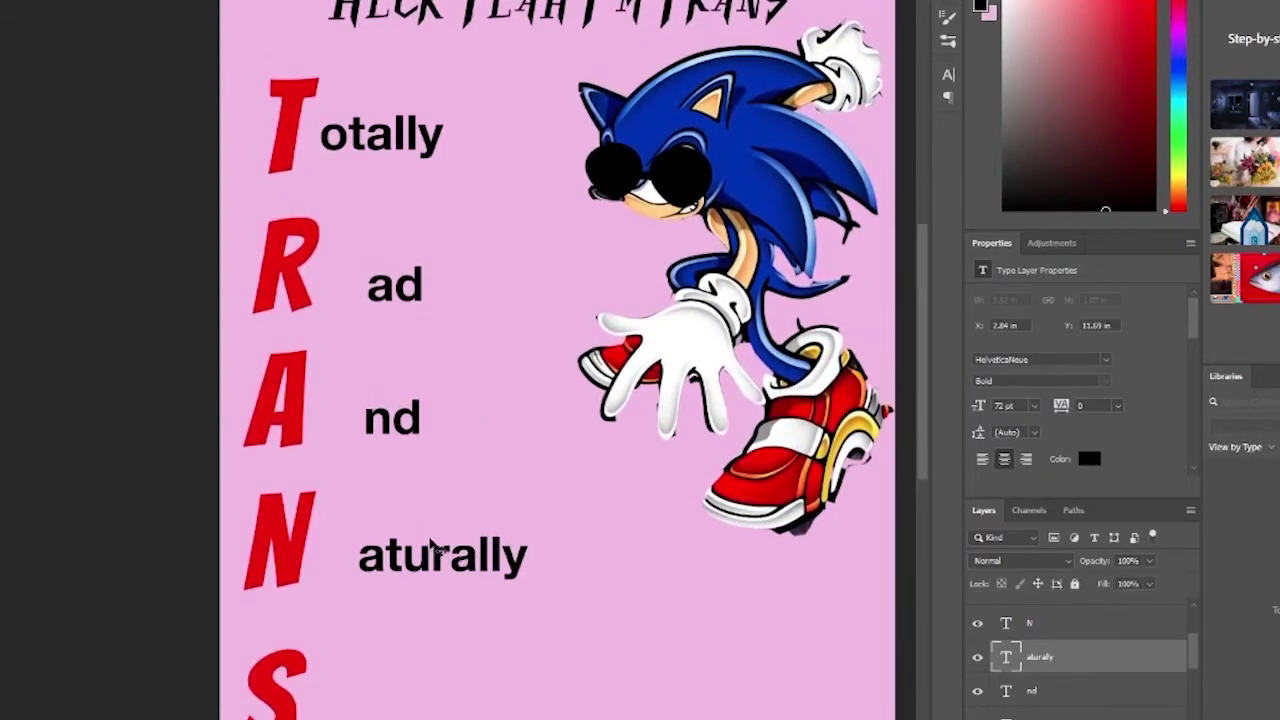
{"action": "scroll", "coordinate": [446, 553], "scroll_direction": "down", "scroll_amount": 2}
{"action": "left_click_drag", "start_coordinate": [446, 484], "coordinate": [429, 480]}
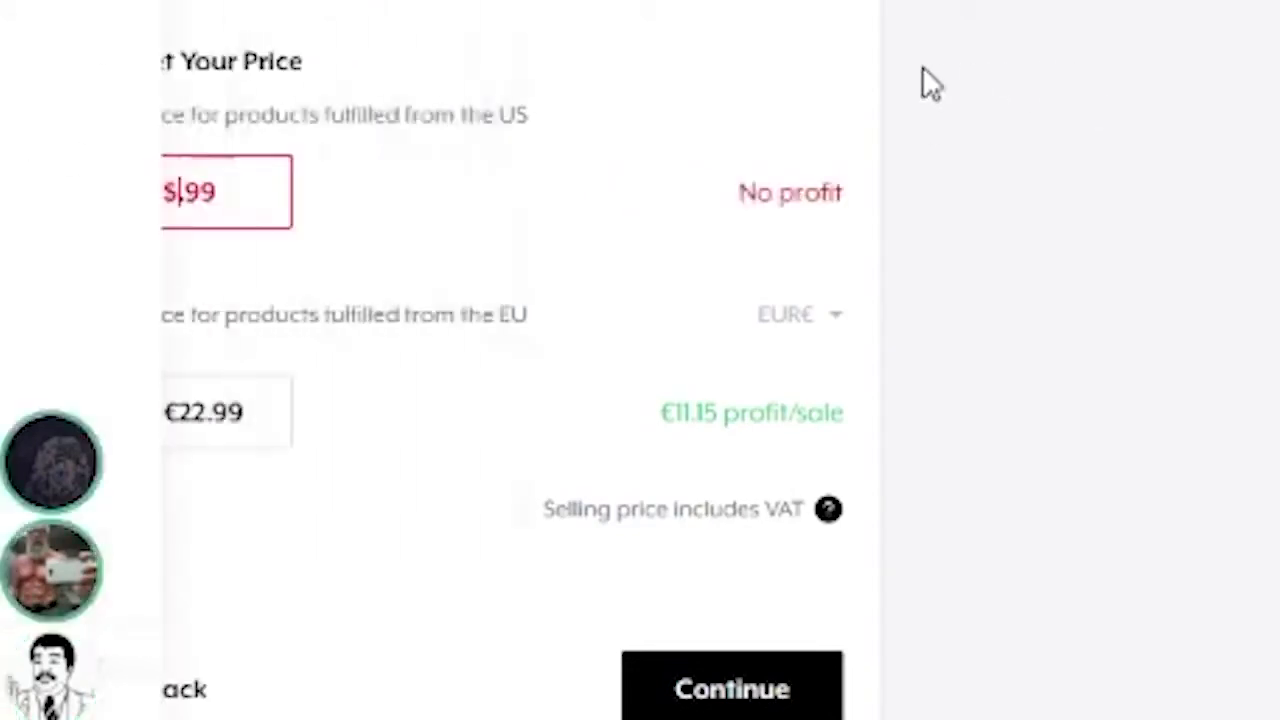
Change the US price to $69.42.
{"action": "type", "text": "4"}
{"action": "key", "text": "BackSpace"}
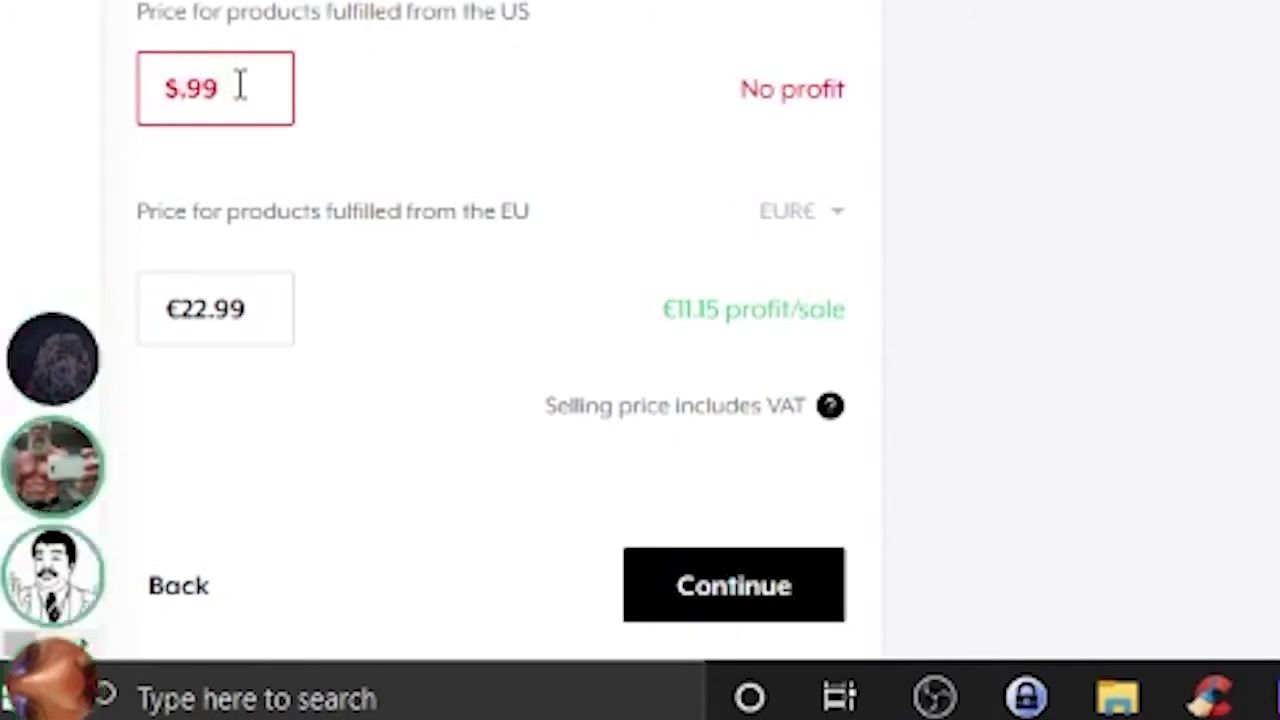
{"action": "type", "text": "69"}
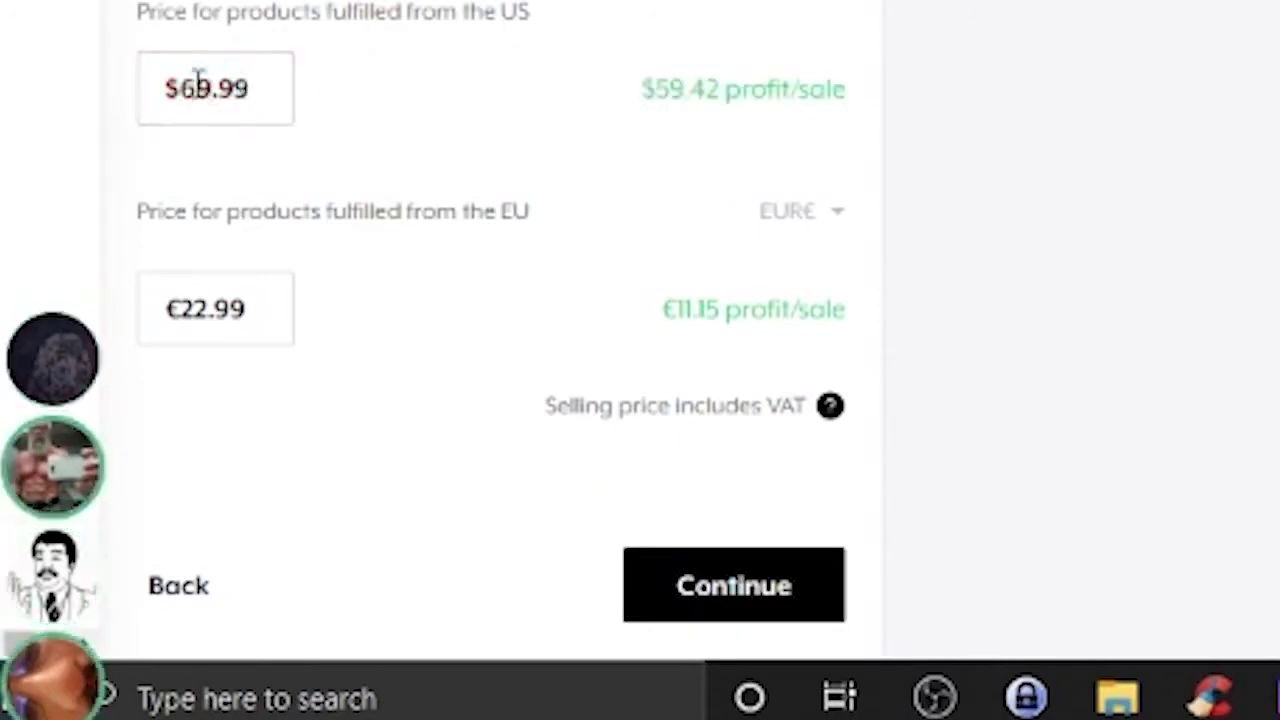
{"action": "key", "text": "BackSpace"}
{"action": "key", "text": "BackSpace"}
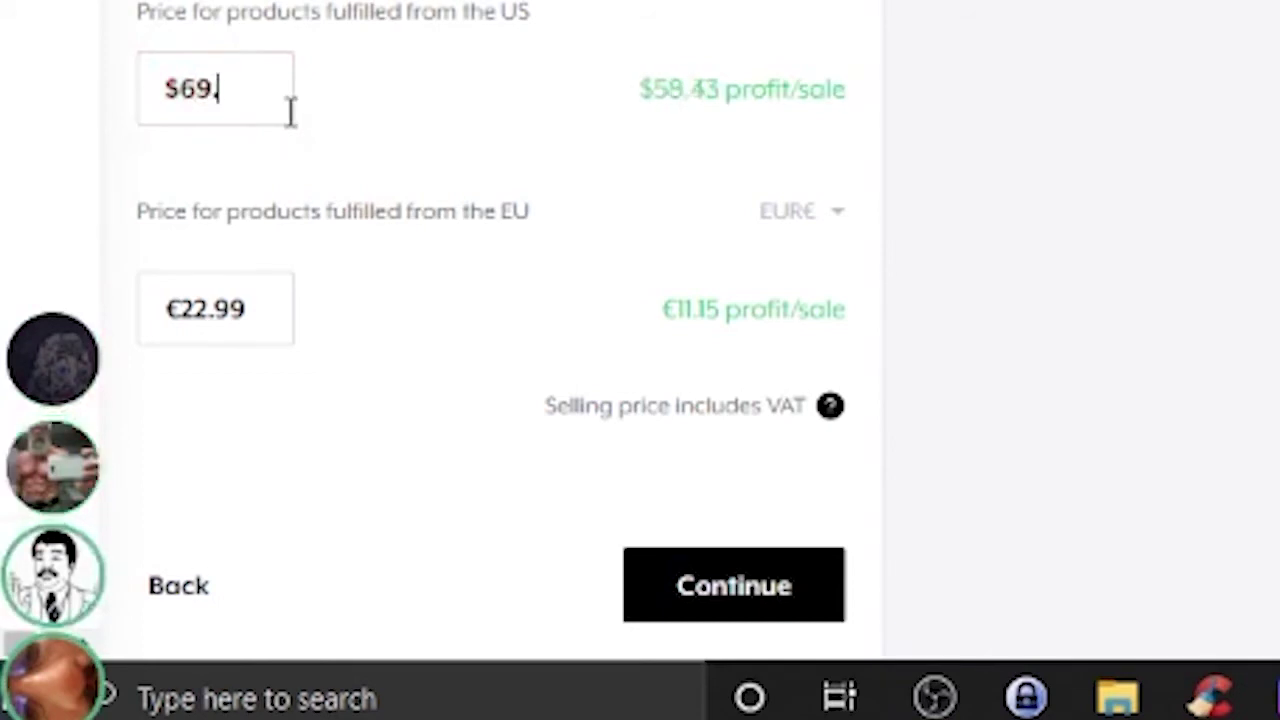
{"action": "type", "text": "42"}
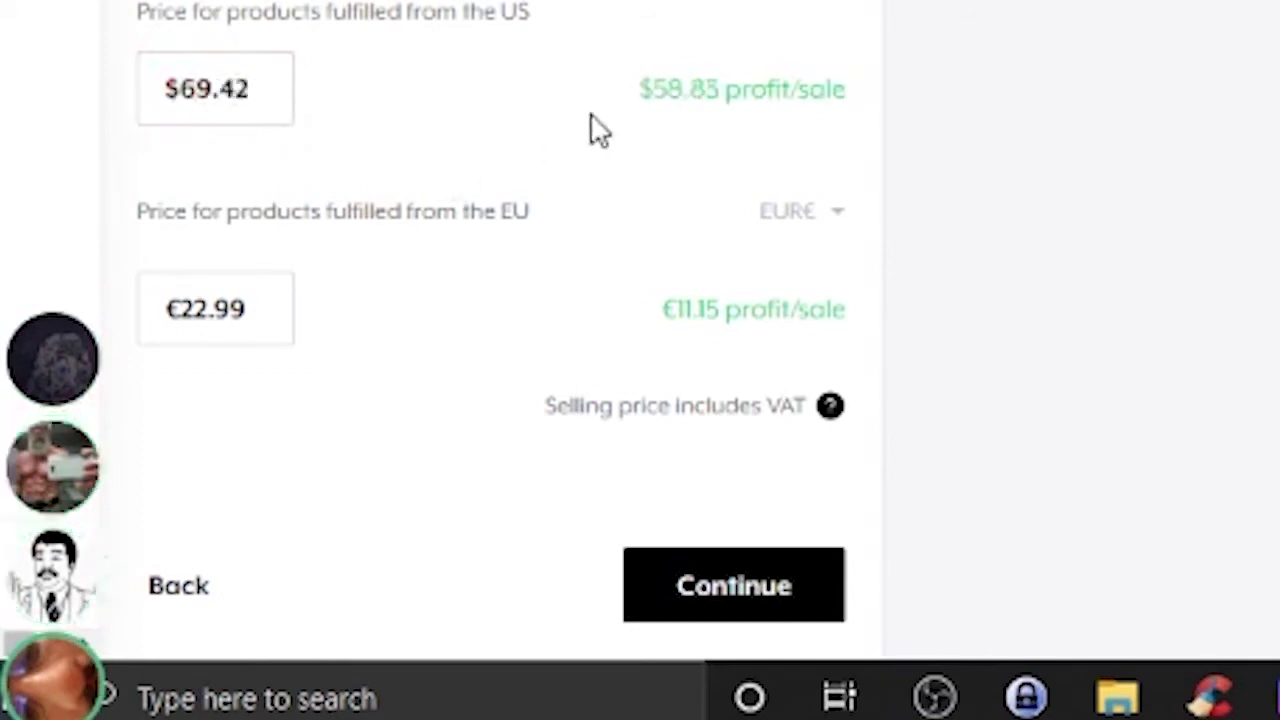
Change the EU price to €69.42 and continue to product selection.
{"action": "left_click", "coordinate": [210, 308]}
{"action": "key", "text": "BackSpace"}
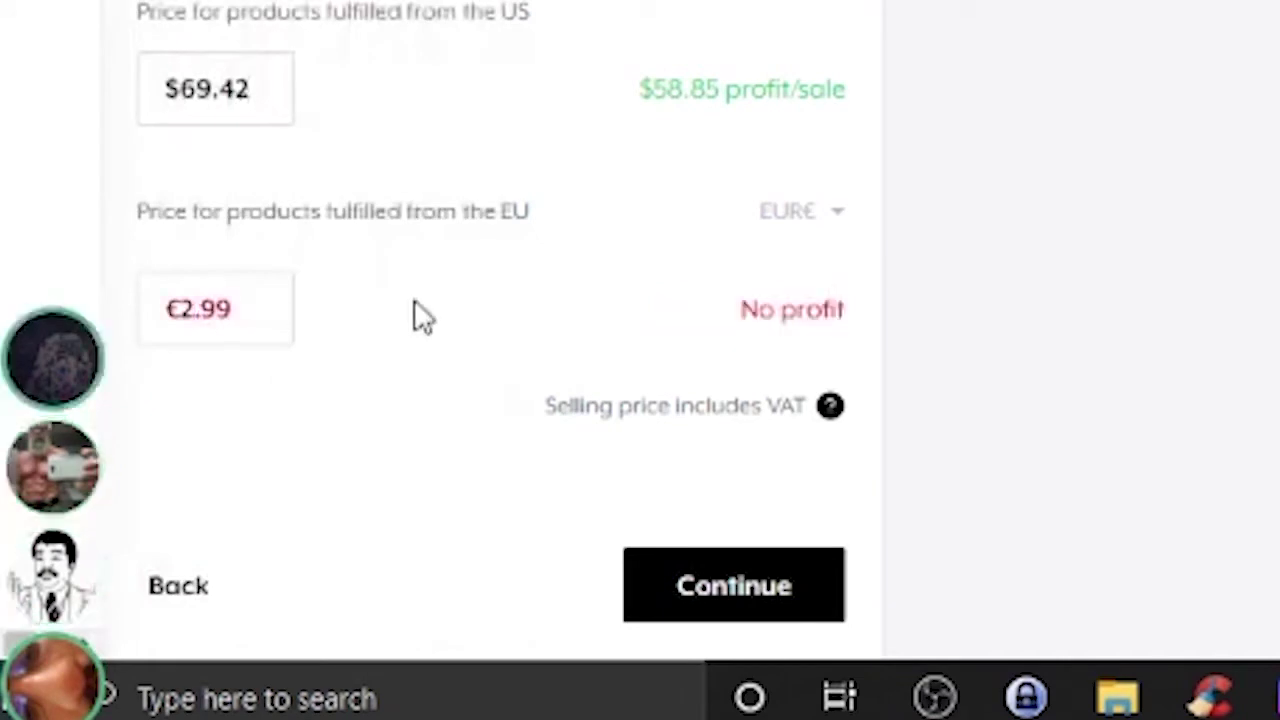
{"action": "key", "text": "BackSpace"}
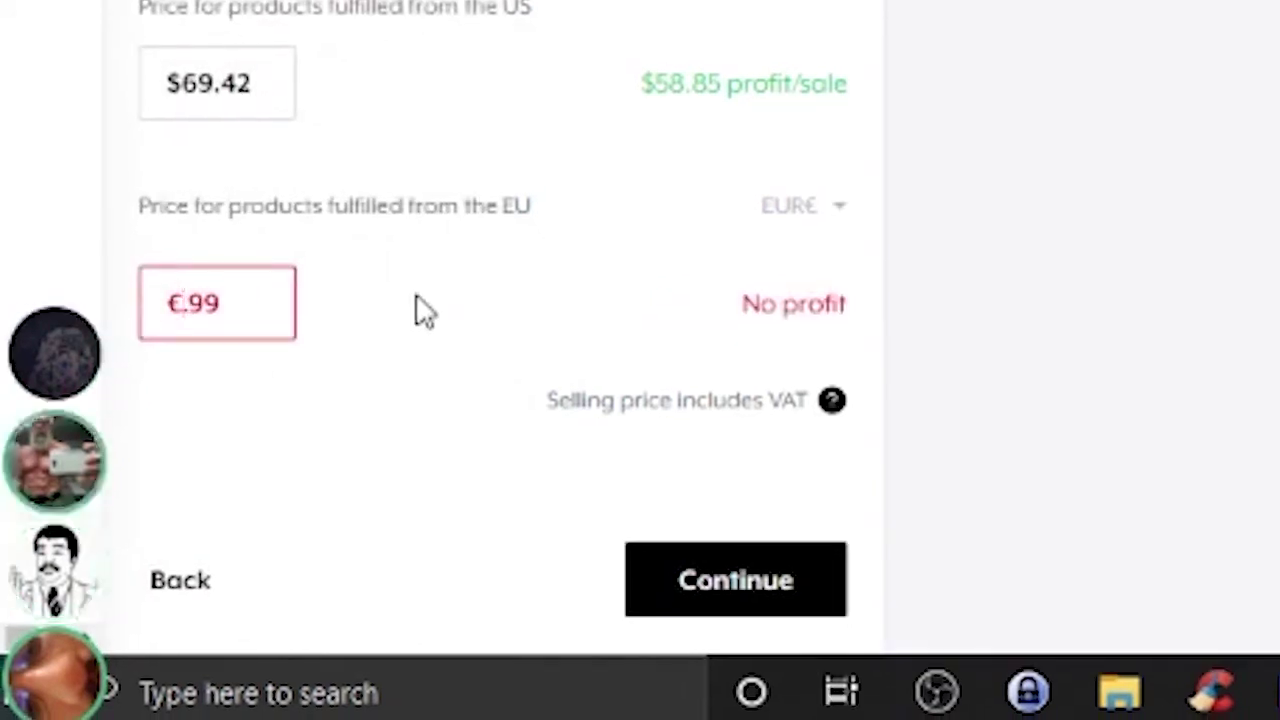
{"action": "type", "text": "69"}
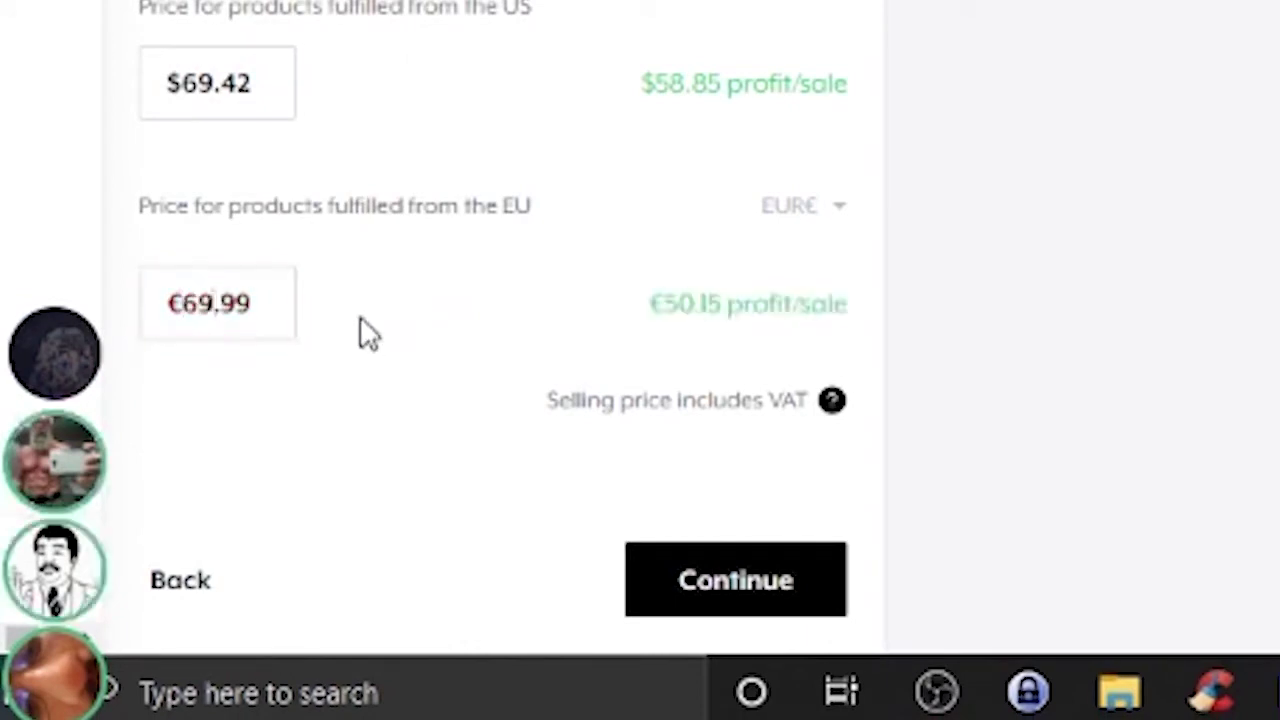
{"action": "left_click", "coordinate": [269, 303]}
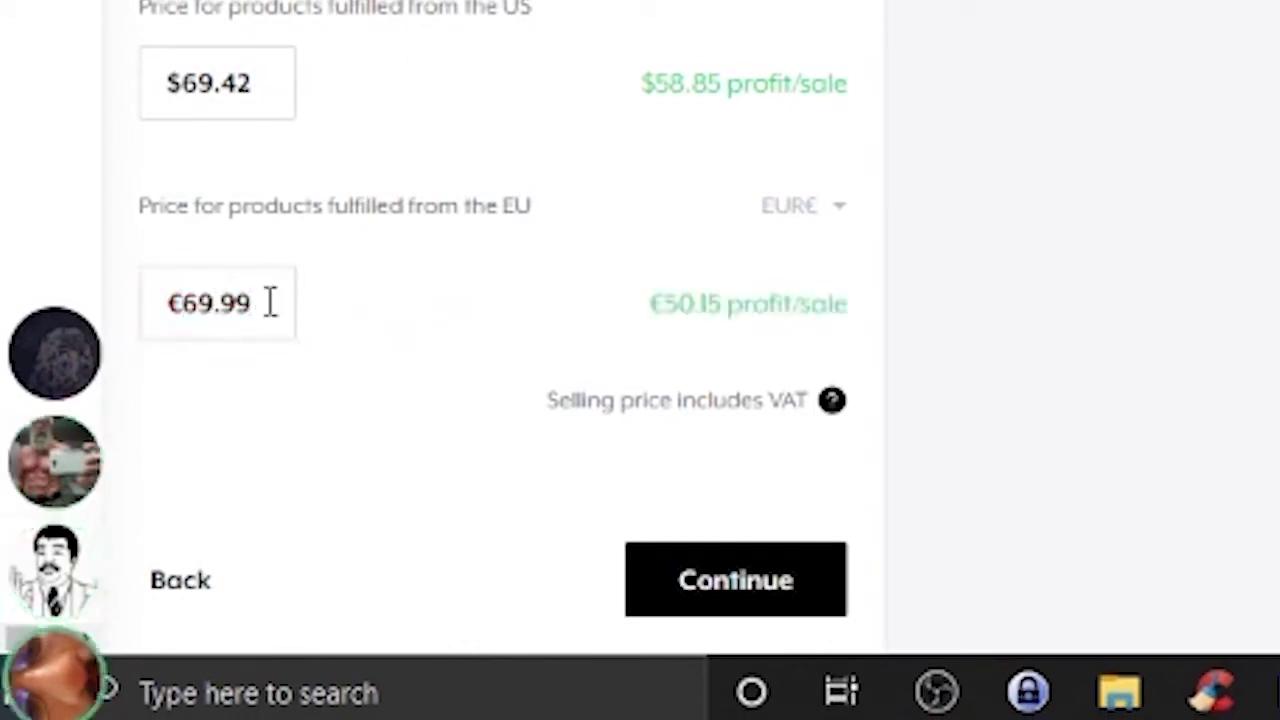
{"action": "key", "text": "BackSpace"}
{"action": "key", "text": "BackSpace"}
{"action": "type", "text": "42"}
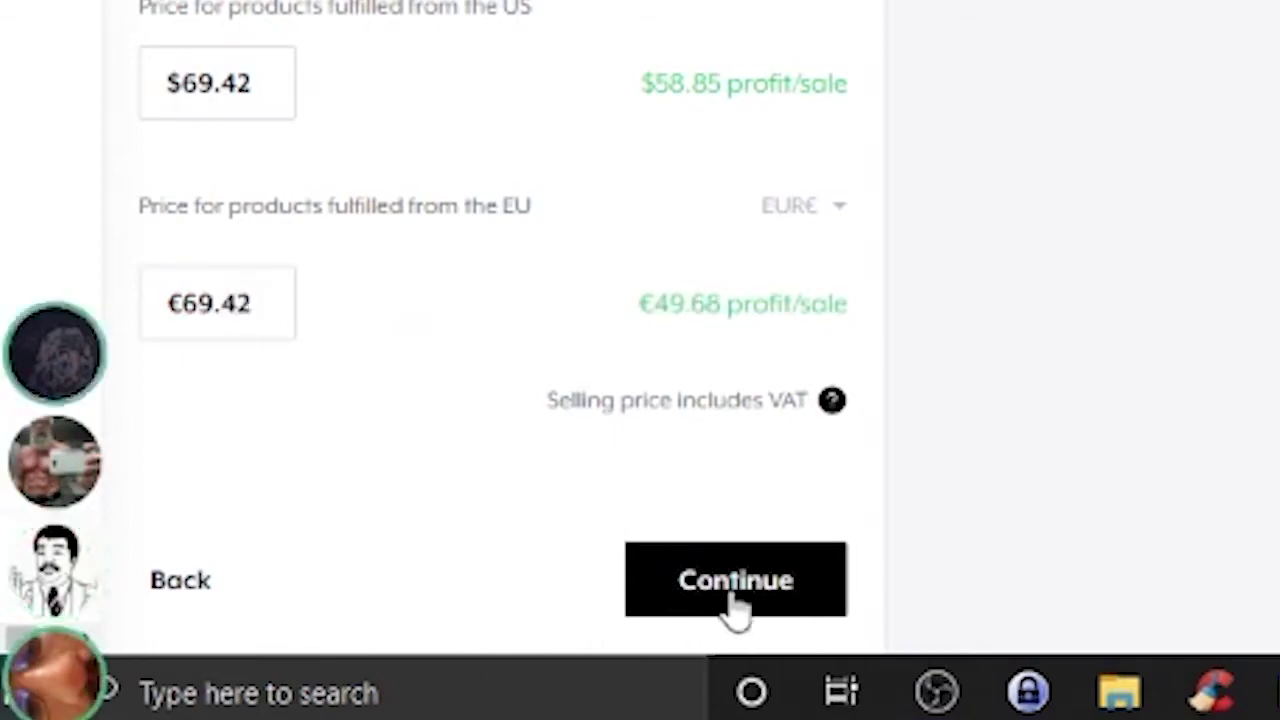
{"action": "left_click", "coordinate": [734, 606]}
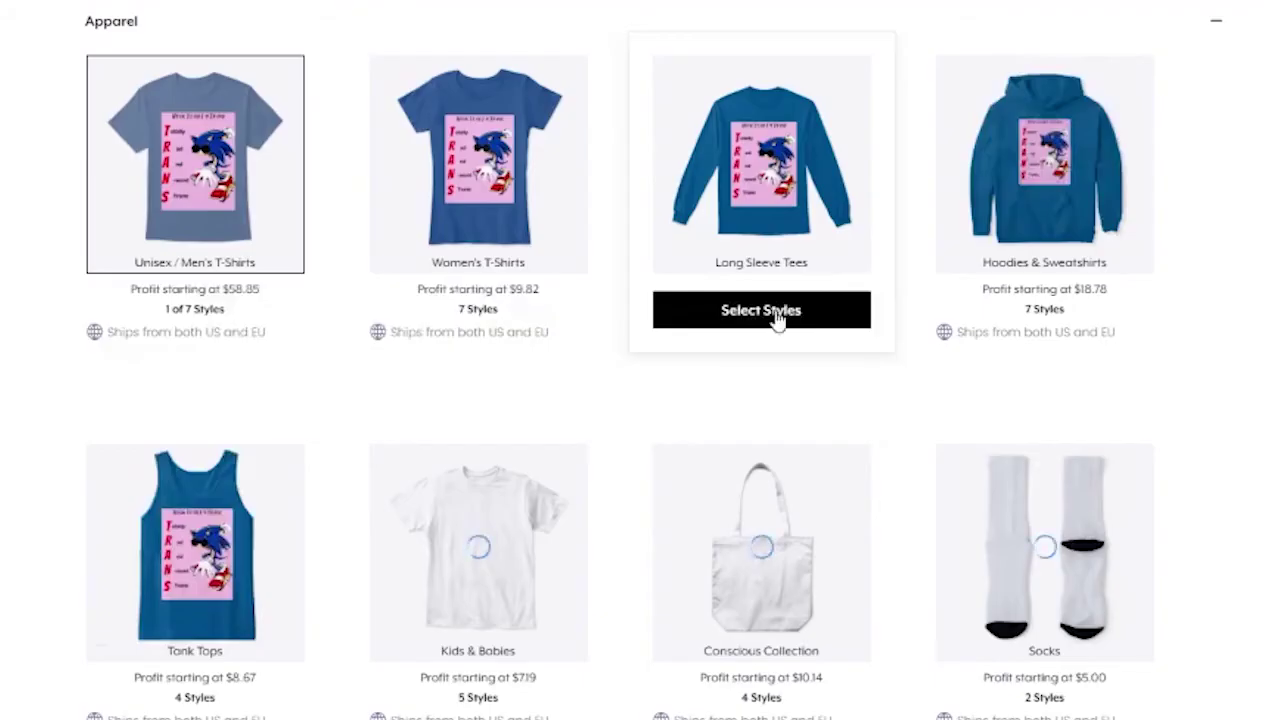
Bring up the style choices for Long Sleeve Tees.
{"action": "left_click", "coordinate": [778, 318]}
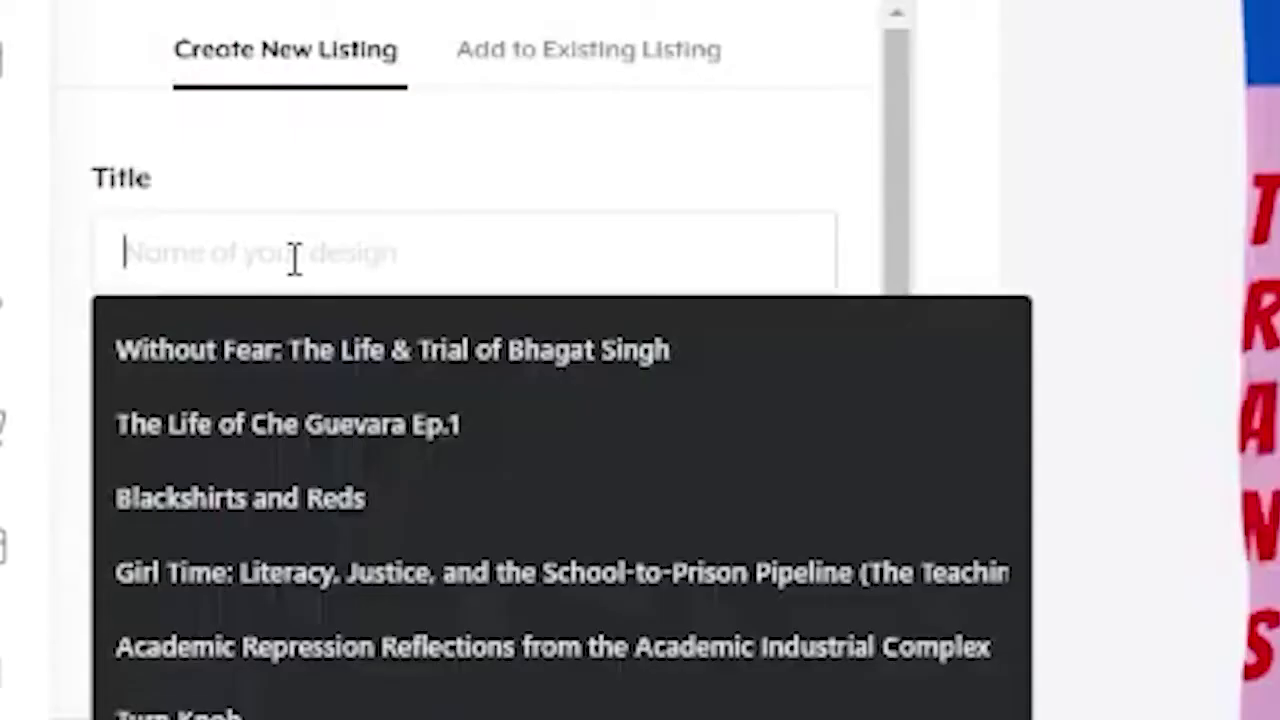
Type the listing title starting with 'Trans', correcting typos along the way.
{"action": "type", "text": "S"}
{"action": "key", "text": "BackSpace"}
{"action": "type", "text": "Trans Posity"}
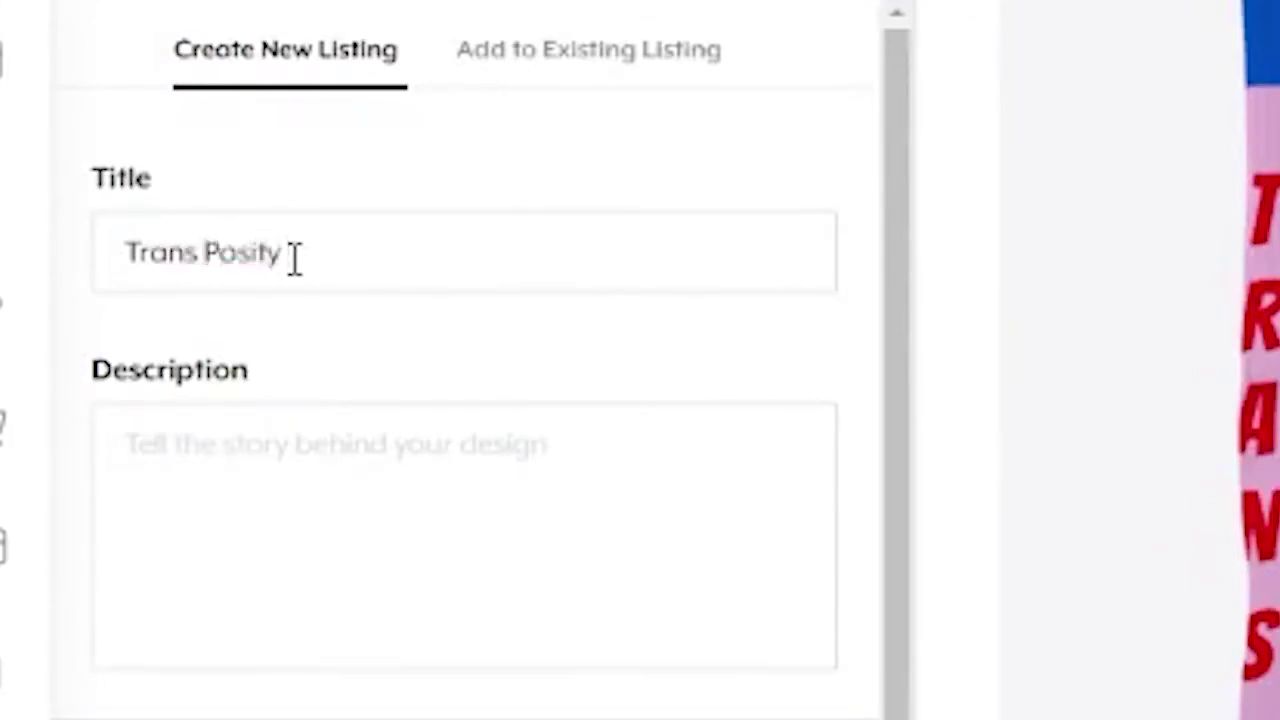
{"action": "key", "text": "BackSpace"}
{"action": "key", "text": "BackSpace"}
{"action": "key", "text": "BackSpace"}
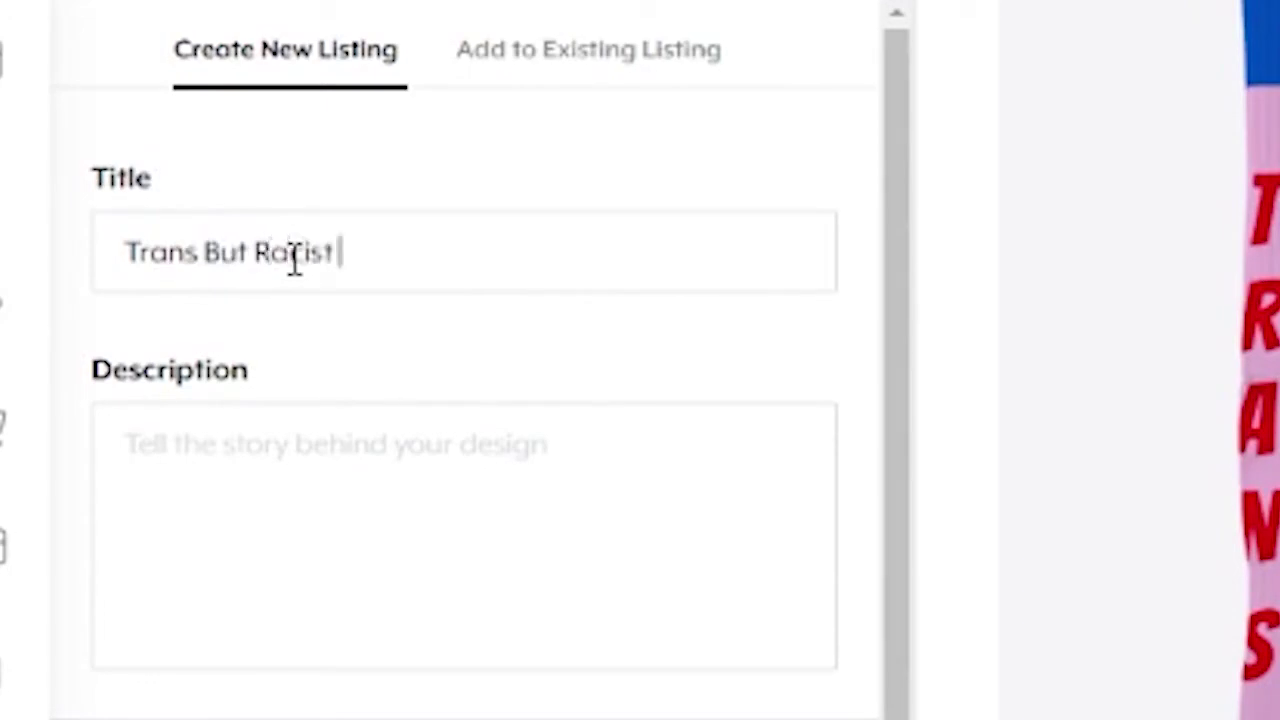
{"action": "type", "text": "Pos SOnic"}
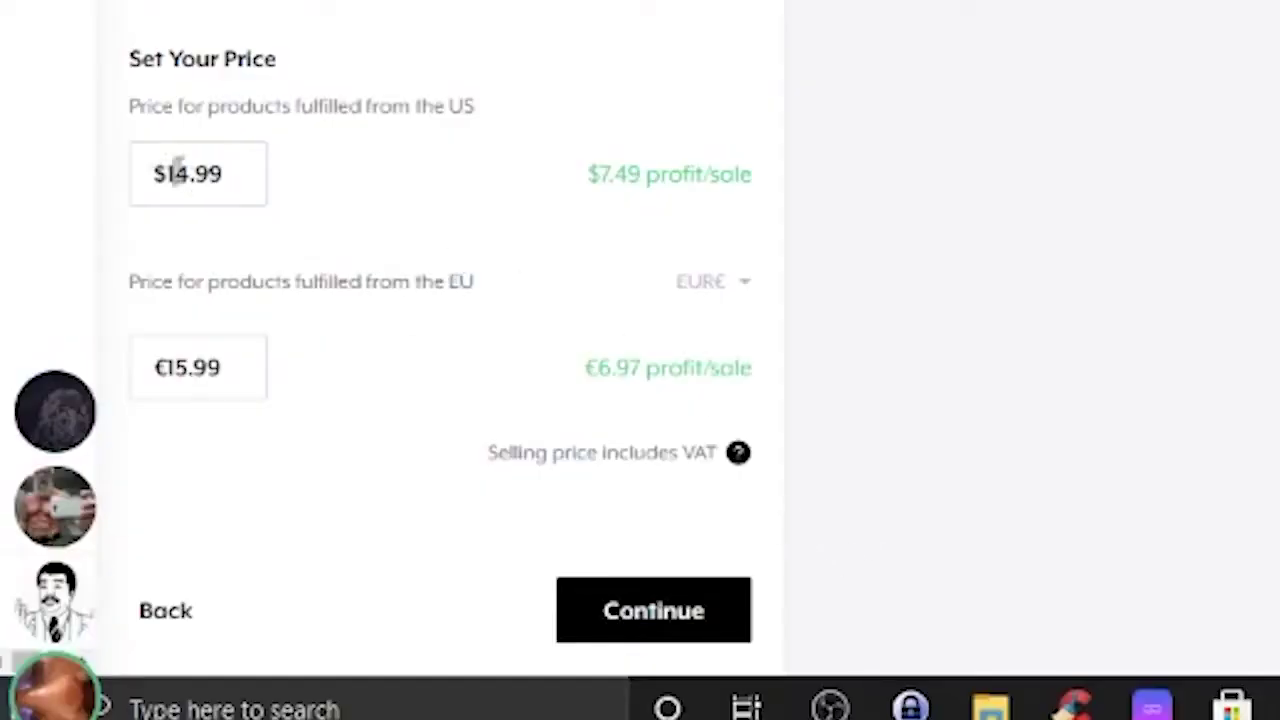
Replace the US price with 69 and begin editing the EU price.
{"action": "left_click", "coordinate": [188, 174]}
{"action": "key", "text": "BackSpace"}
{"action": "key", "text": "BackSpace"}
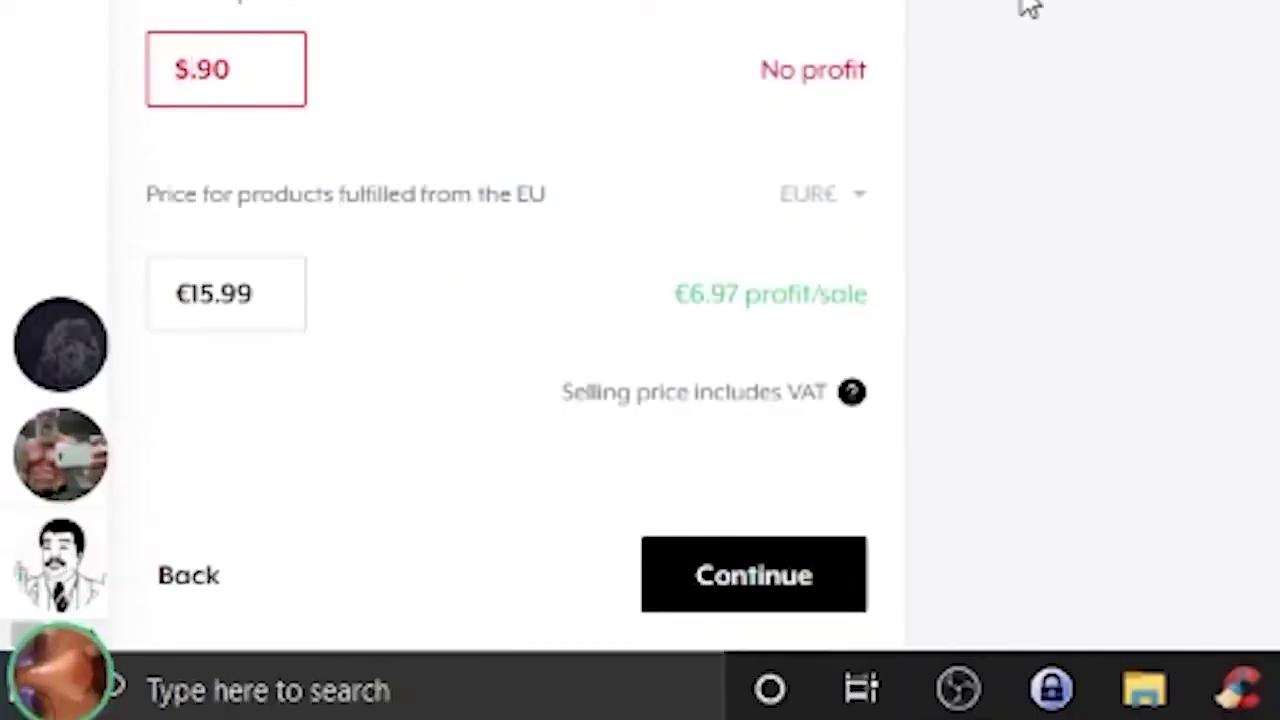
{"action": "type", "text": "69"}
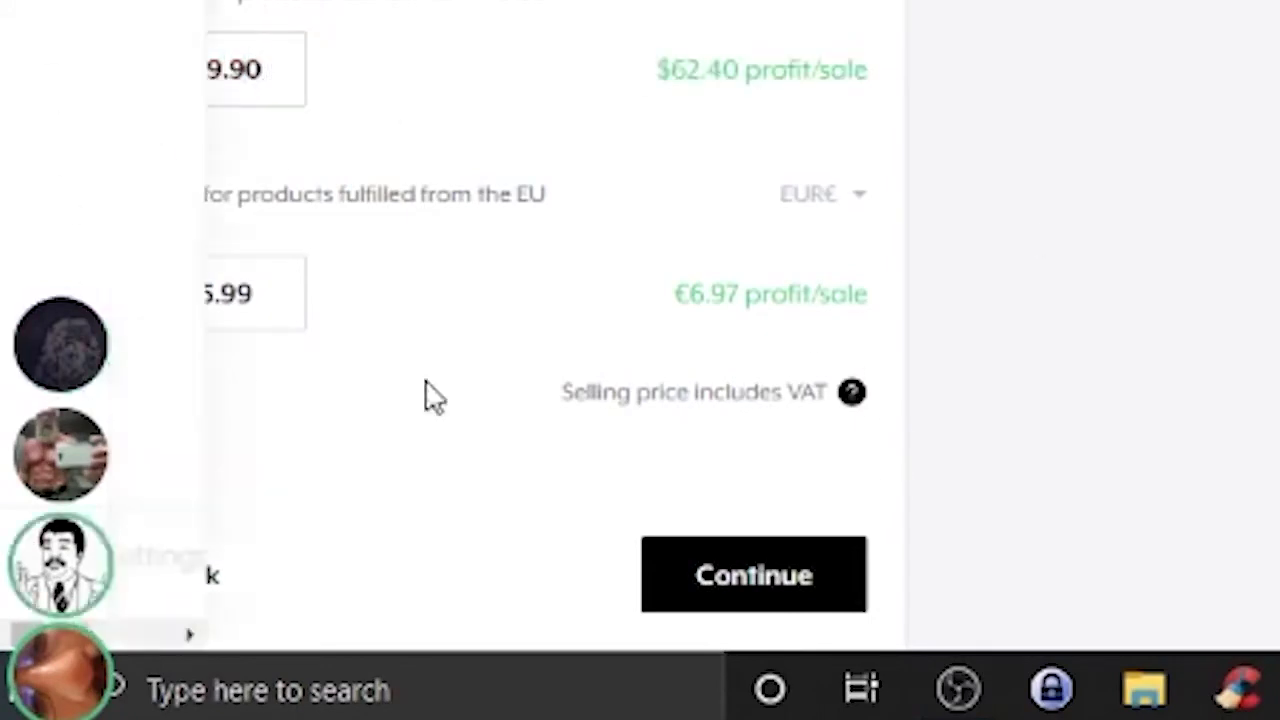
{"action": "left_click", "coordinate": [262, 315]}
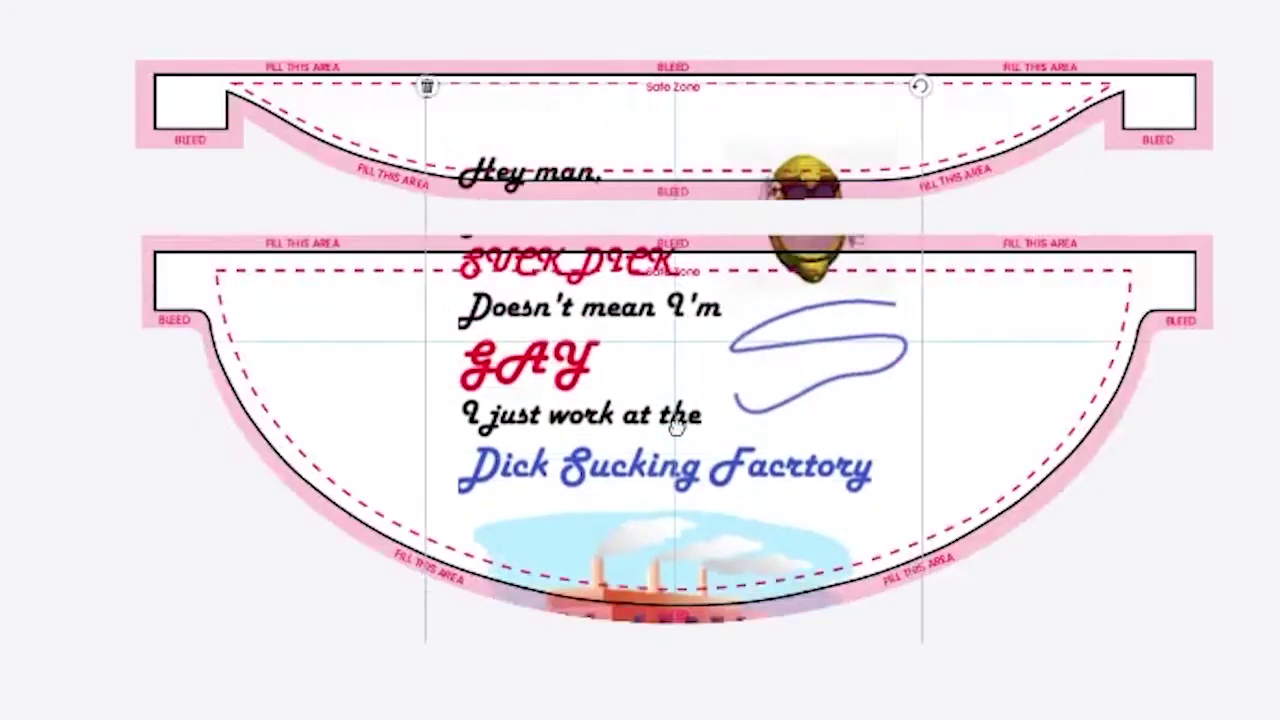
Position the Hey man factory design inside the lower fanny-pack panel.
{"action": "left_click_drag", "start_coordinate": [676, 446], "coordinate": [696, 550]}
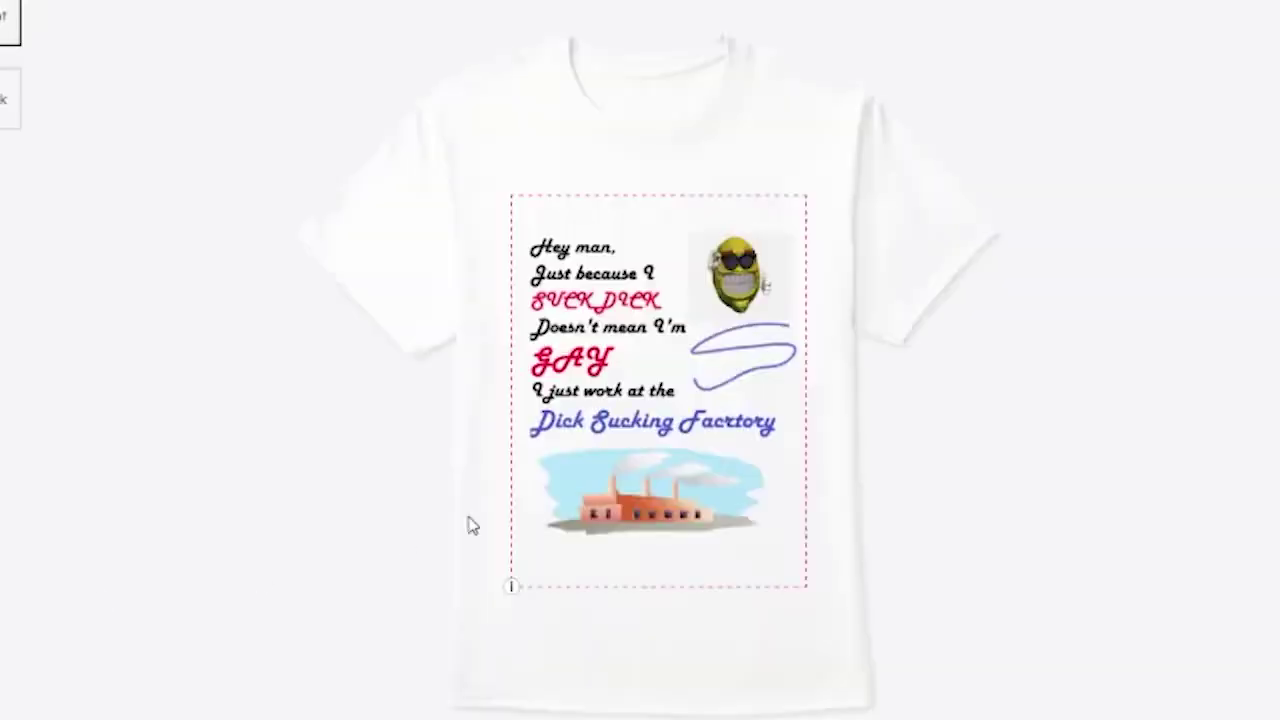
Enlarge the factory design to 14.93 × 18.13 in and nudge it slightly left.
{"action": "mouse_move", "coordinate": [806, 586]}
{"action": "left_mouse_down"}
{"action": "mouse_move", "coordinate": [806, 548]}
{"action": "mouse_move", "coordinate": [833, 618]}
{"action": "left_mouse_up"}
{"action": "left_click_drag", "start_coordinate": [766, 526], "coordinate": [729, 531]}
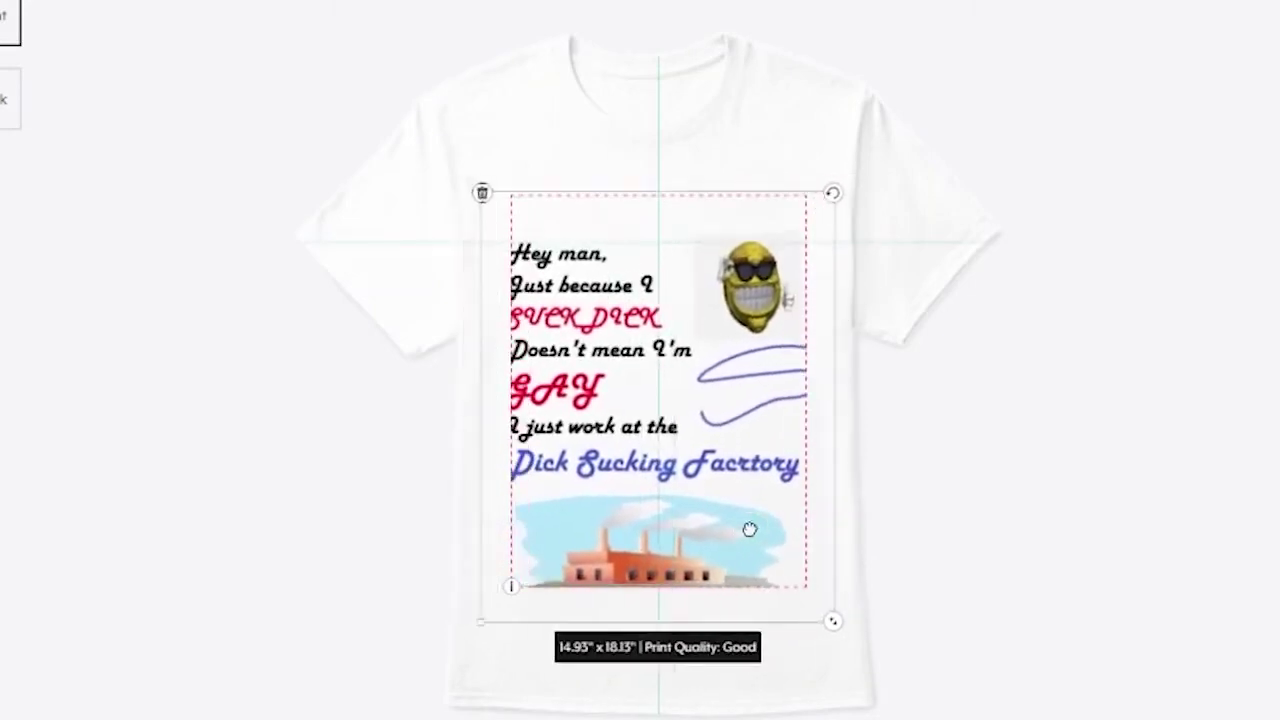